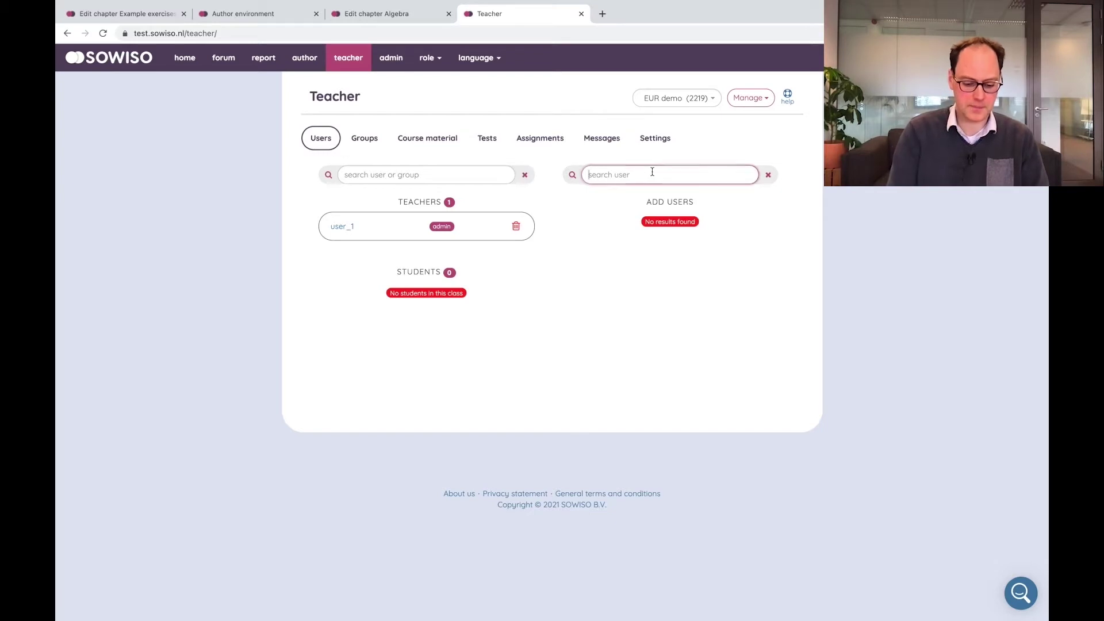
# - Add user_11 to the EUR demo class through the user search, and remove that user from the class again
pyautogui.write('bobby')
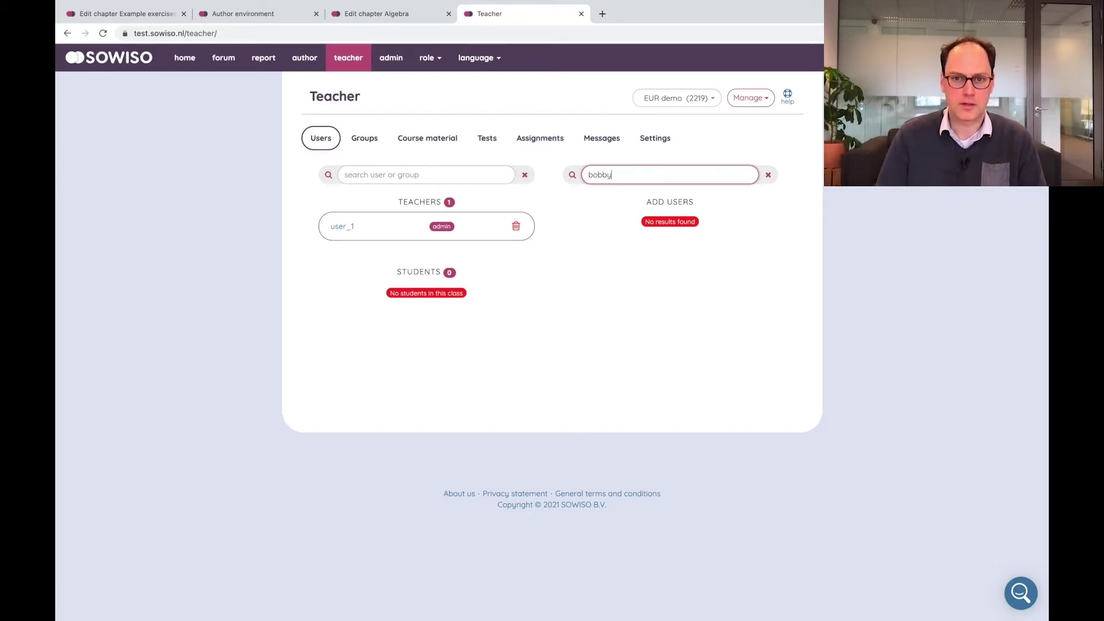
pyautogui.click(768, 175)
pyautogui.write('e')
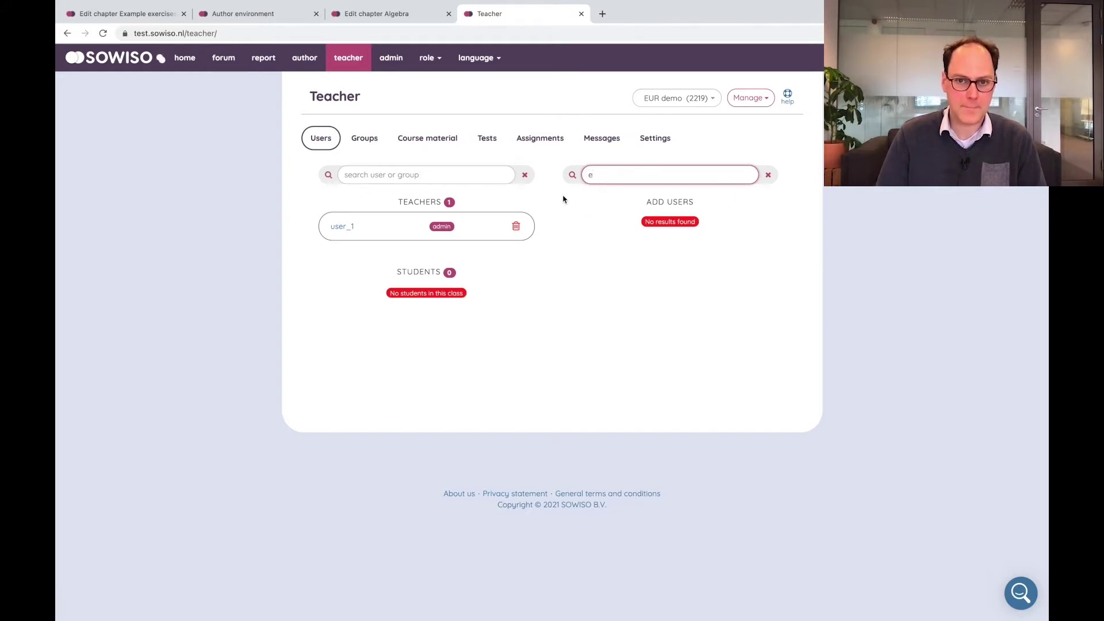
pyautogui.click(580, 226)
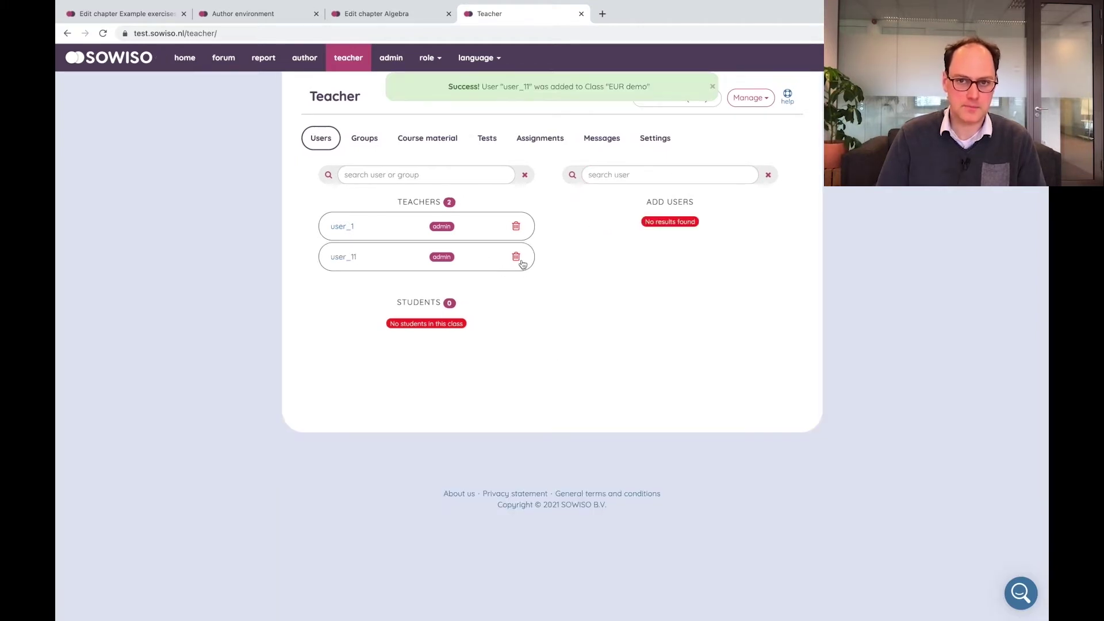
pyautogui.click(521, 262)
pyautogui.click(691, 139)
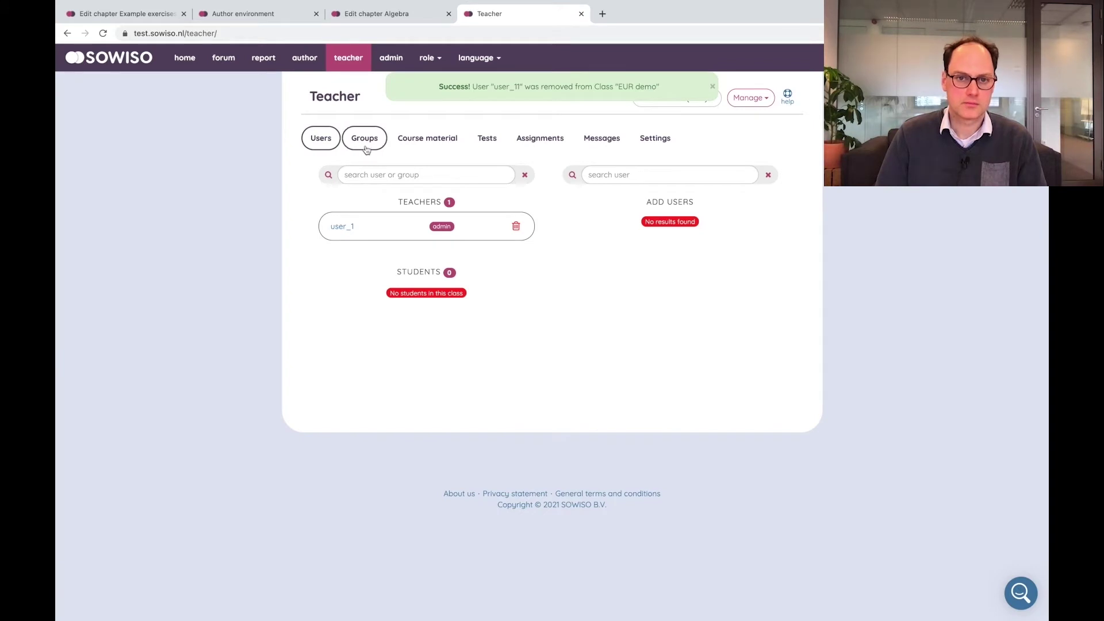
# - Create a class group named "groups 1" and add user_1 to it
pyautogui.click(366, 149)
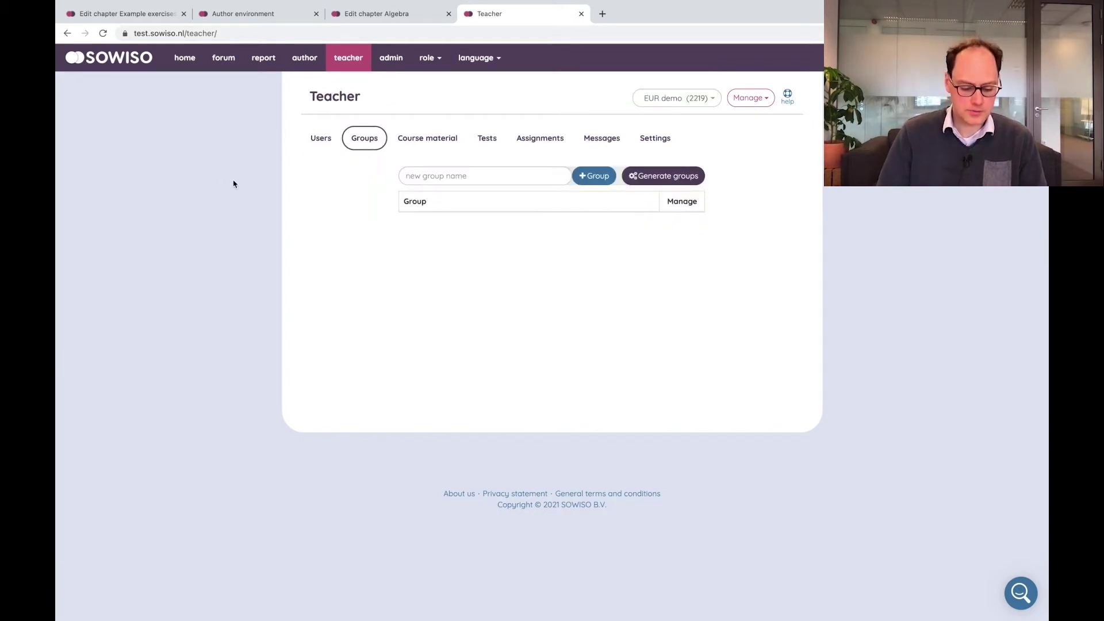
pyautogui.click(422, 182)
pyautogui.write('groups 1')
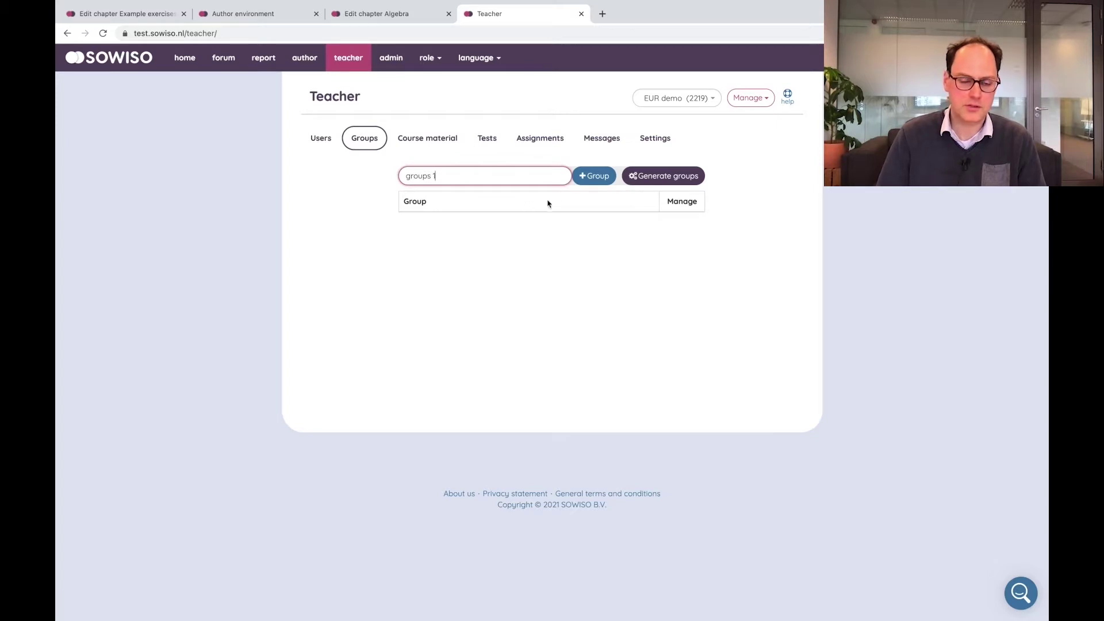
pyautogui.click(592, 176)
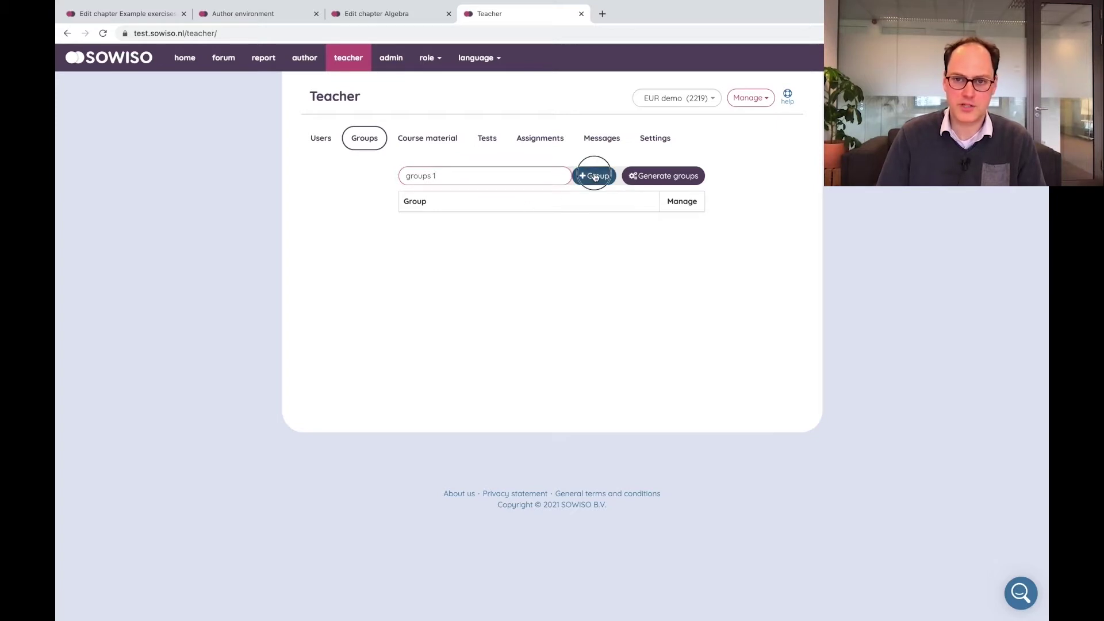
pyautogui.click(669, 224)
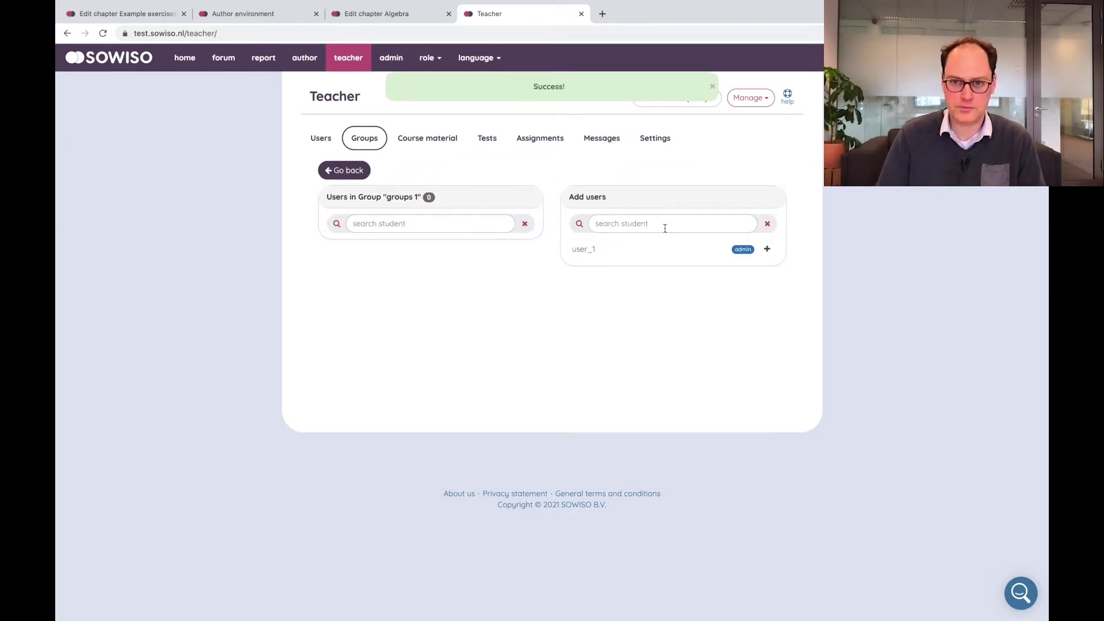
pyautogui.click(767, 249)
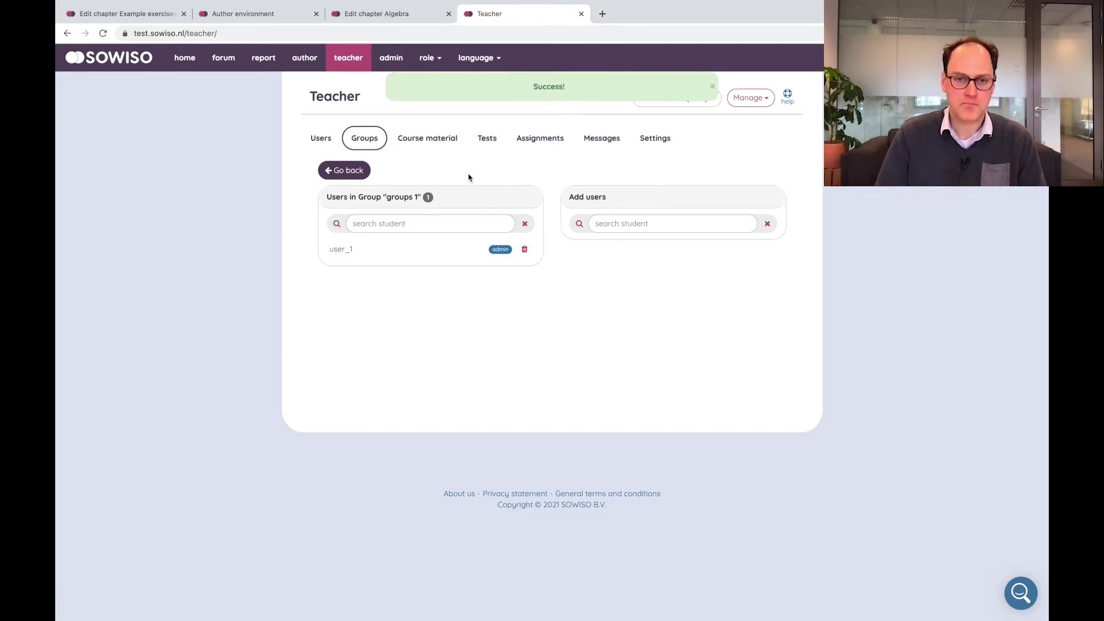
# - Add the Numbers chapter from the Basic Math course to the EUR demo course material, above Algebra
pyautogui.click(437, 147)
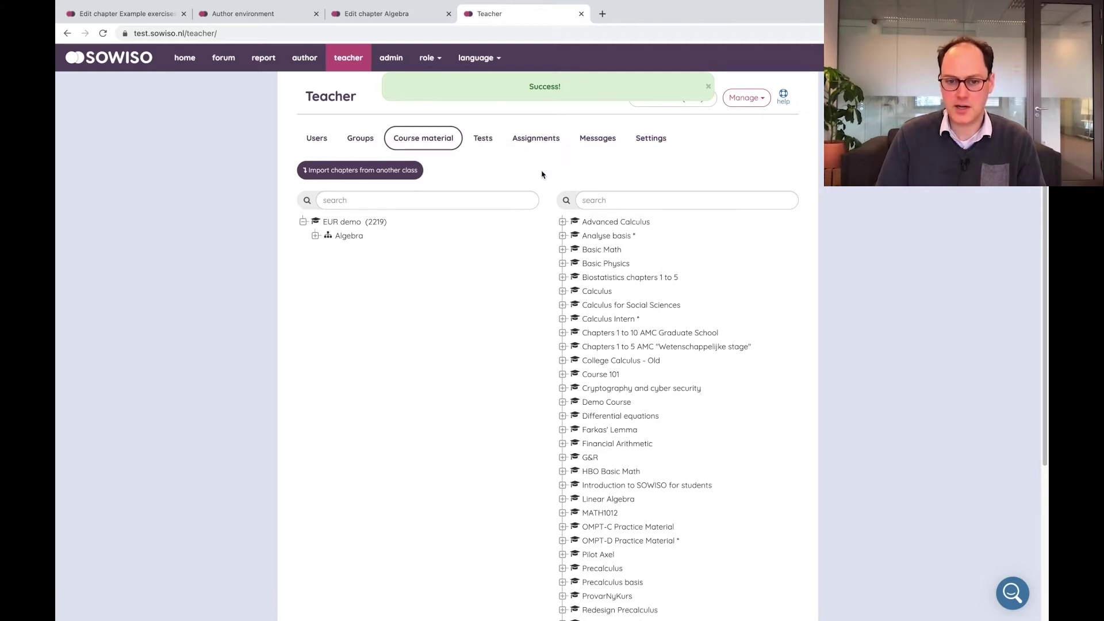
pyautogui.click(562, 221)
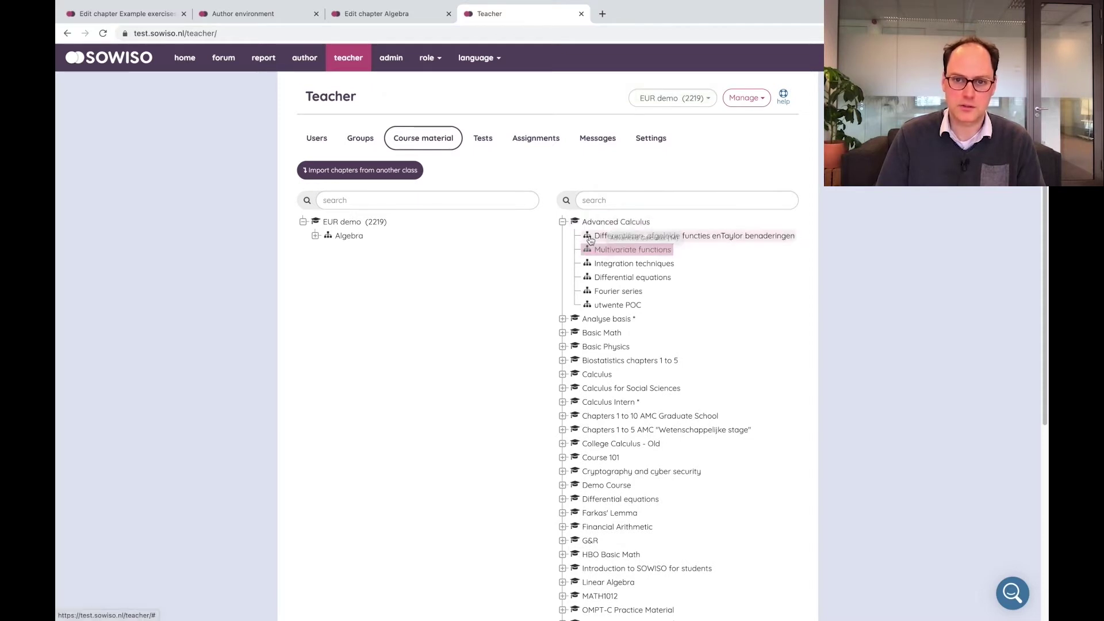
pyautogui.click(563, 221)
pyautogui.click(563, 249)
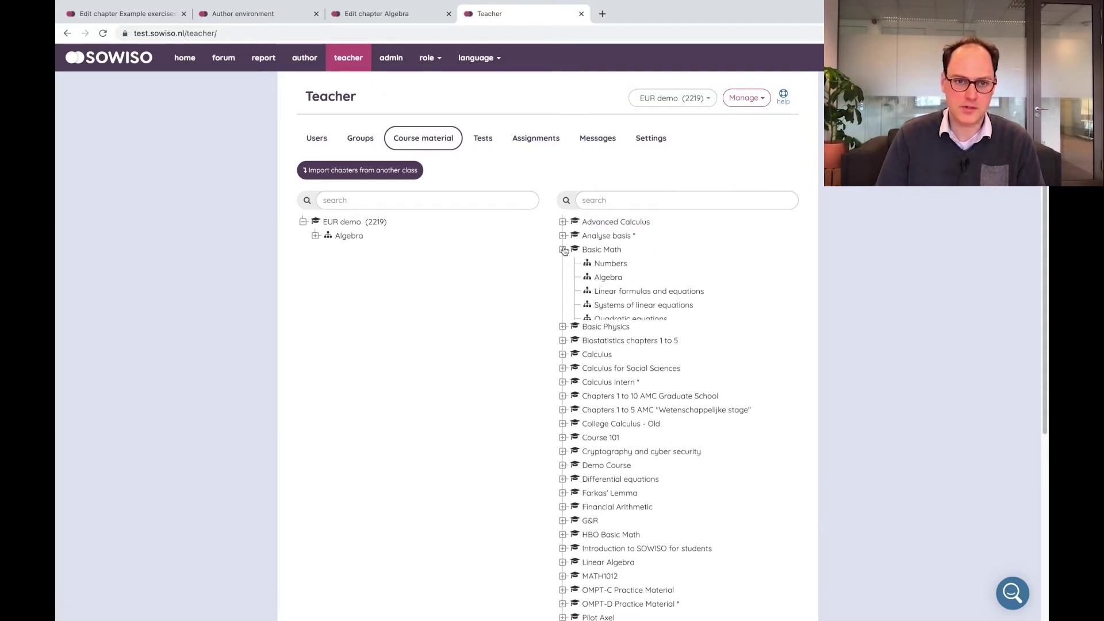
pyautogui.moveTo(610, 264); pyautogui.dragTo(353, 223)
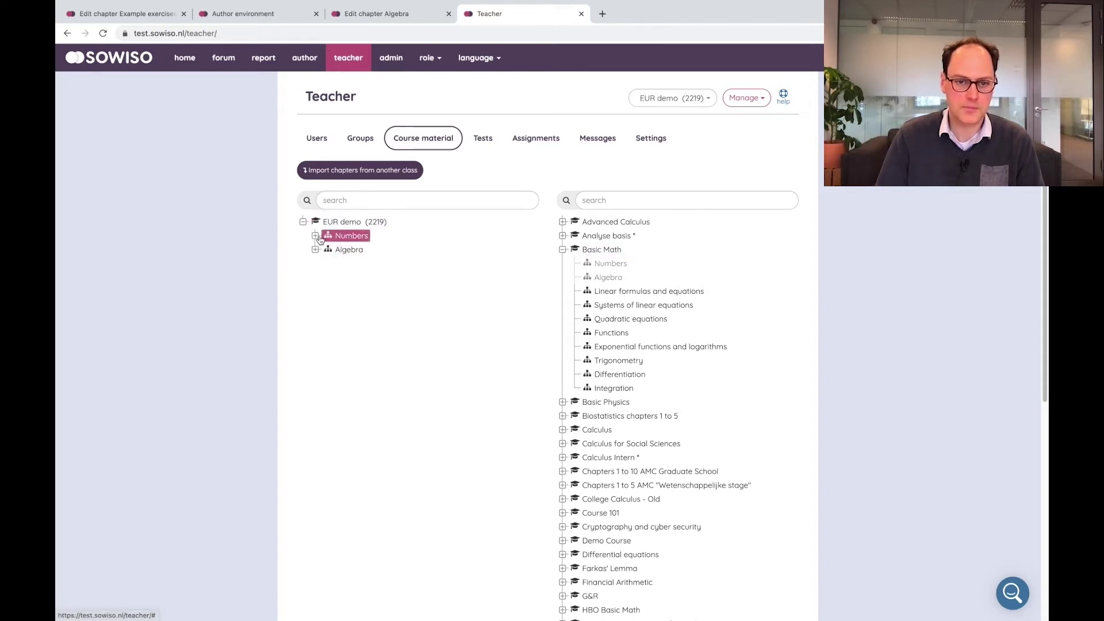
# - Rename the Numbers chapter in the EUR demo course material as "Numbers - week 1"
pyautogui.click(315, 235)
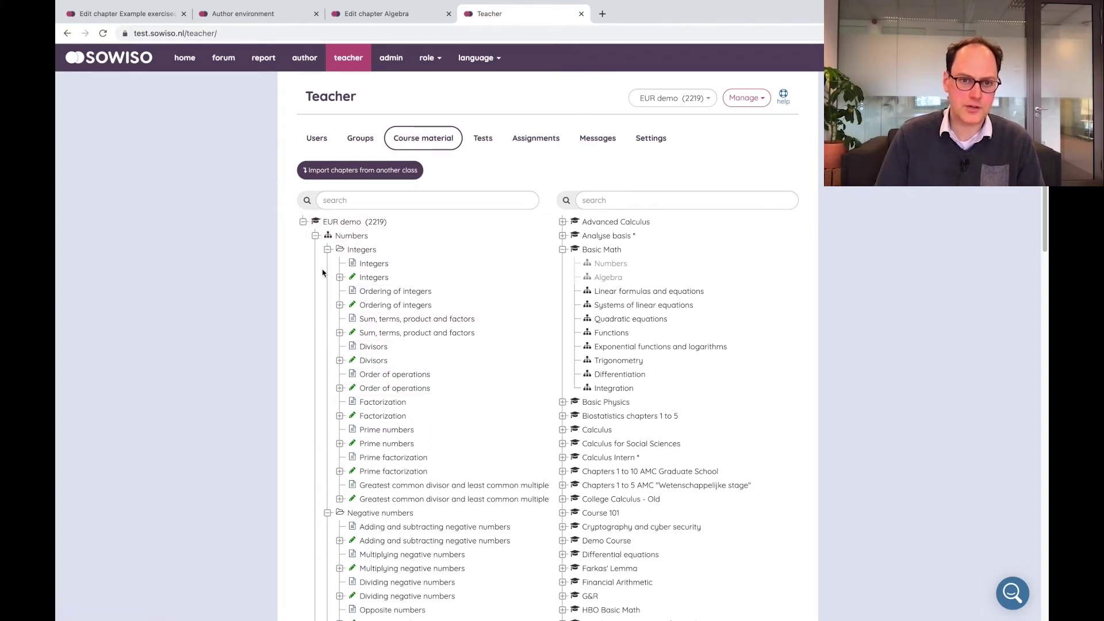
pyautogui.click(315, 237)
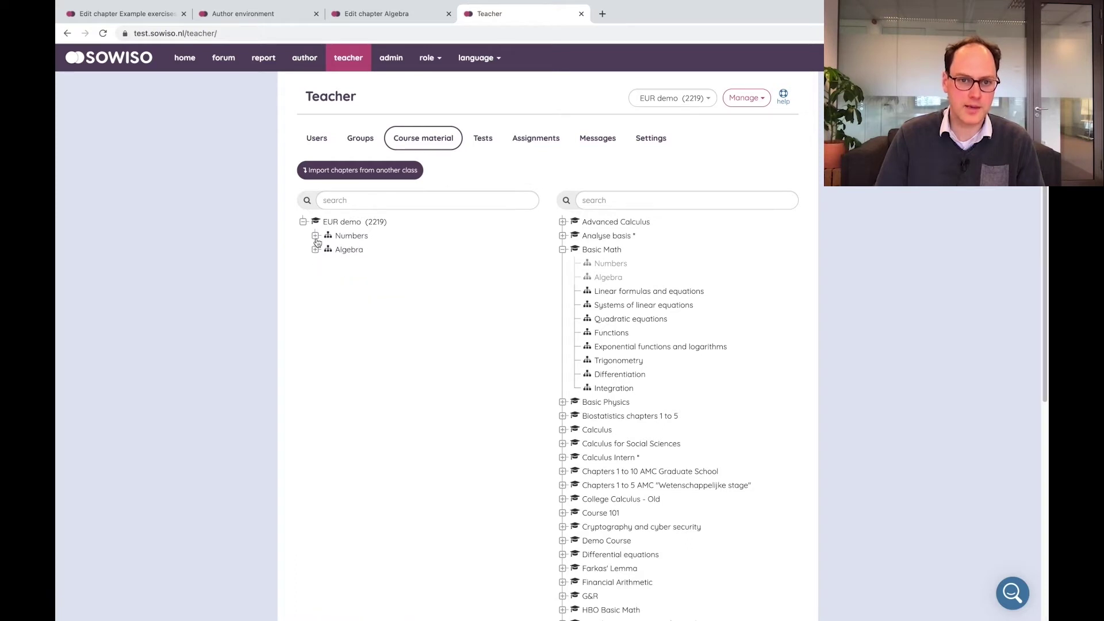
pyautogui.click(316, 236)
pyautogui.click(340, 239)
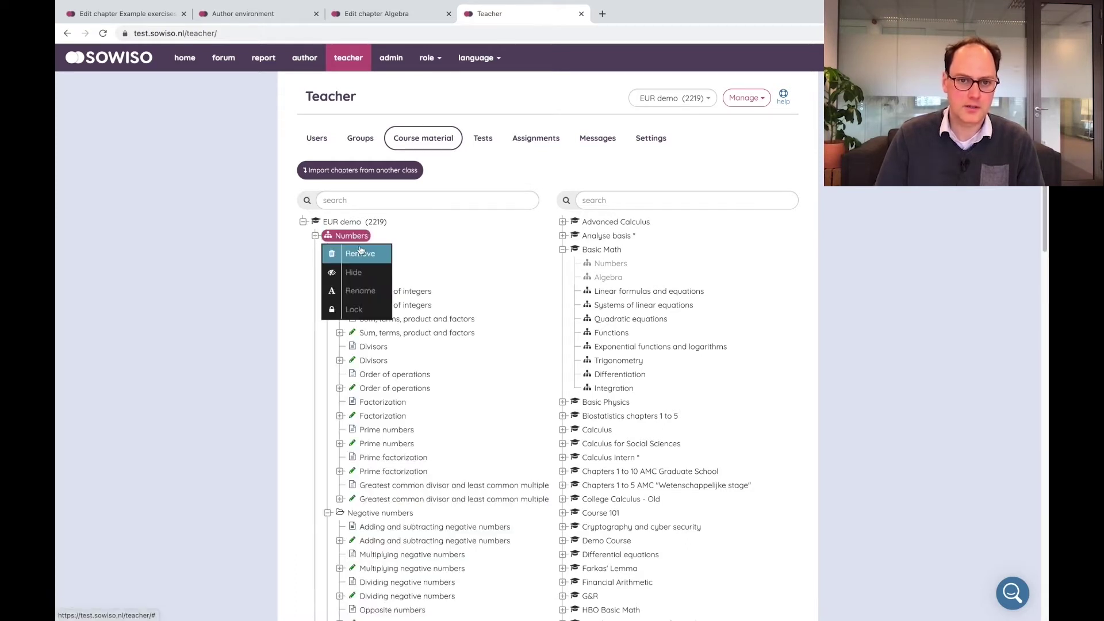
pyautogui.click(361, 290)
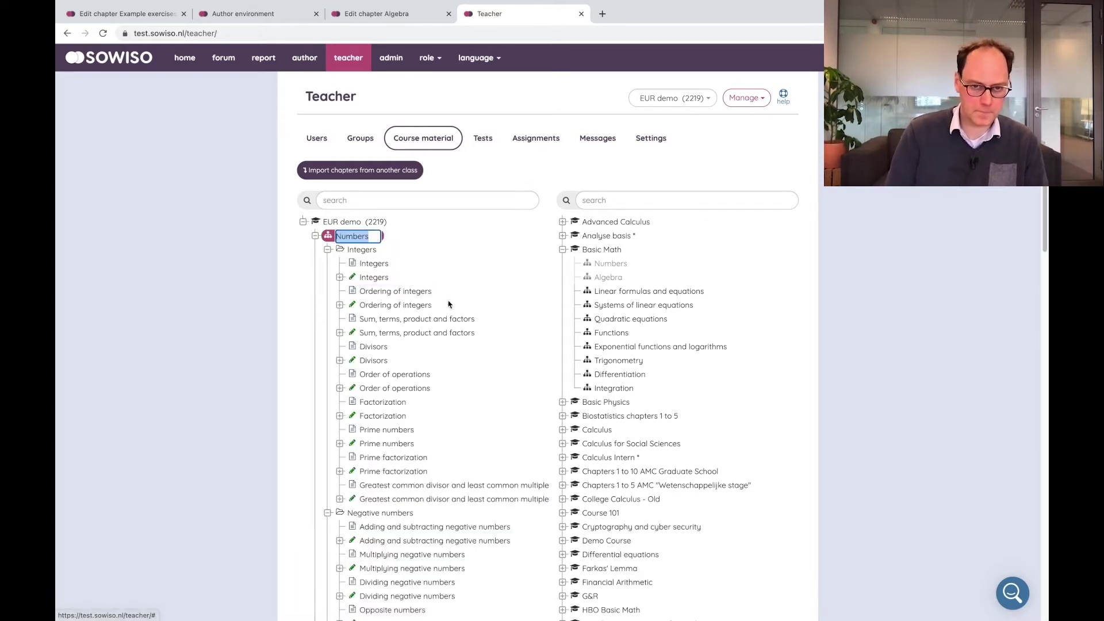
pyautogui.press('End')
pyautogui.write('- week 1')
pyautogui.press('Return')
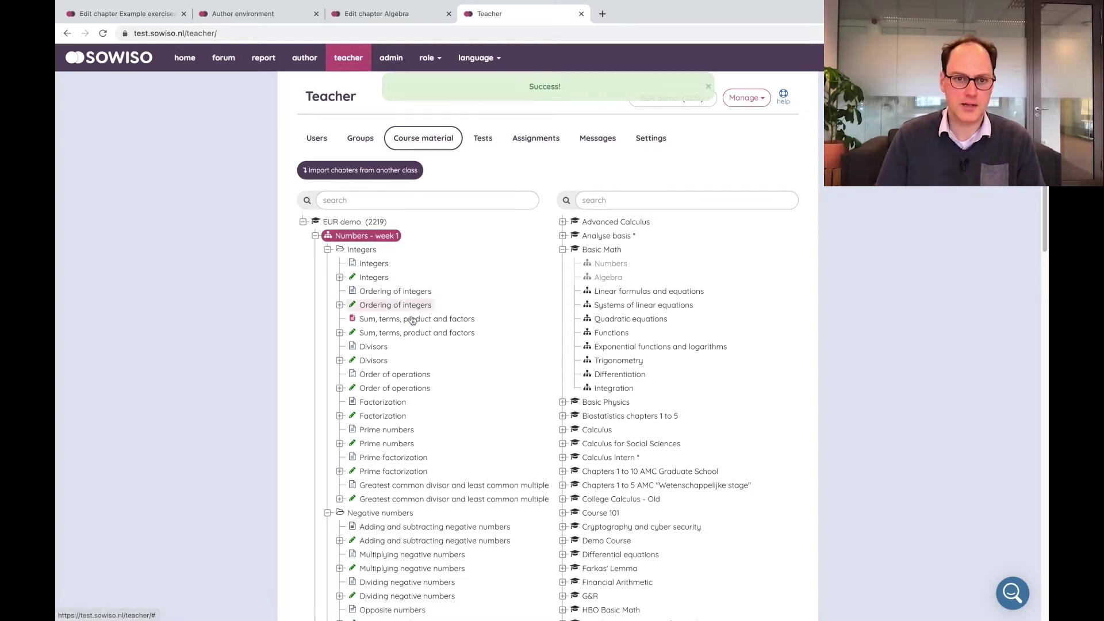
pyautogui.click(362, 236)
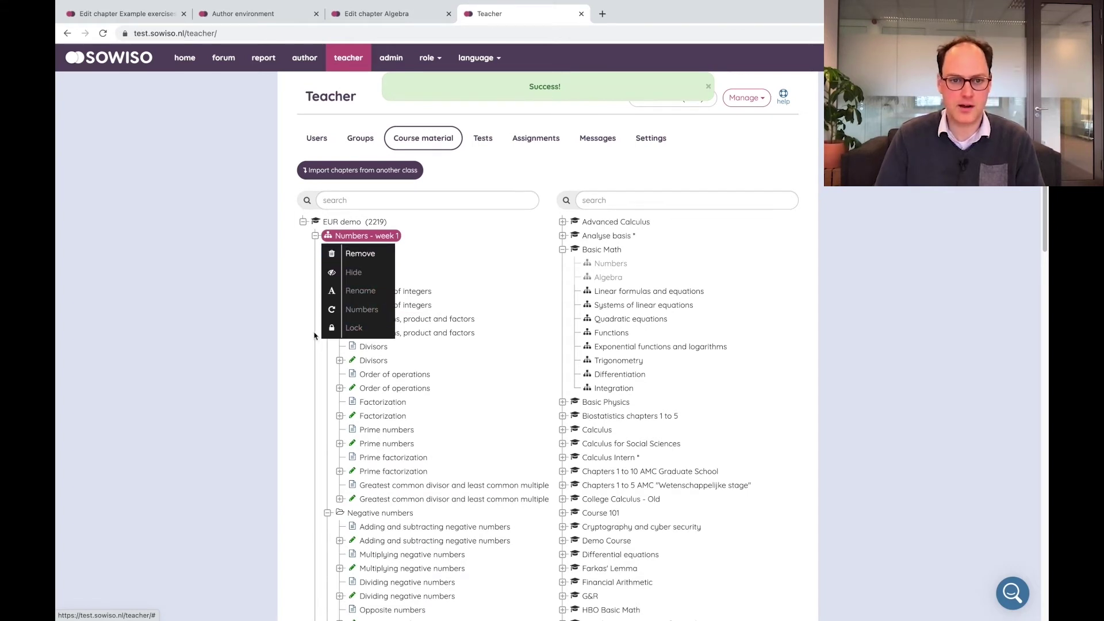
pyautogui.click(297, 327)
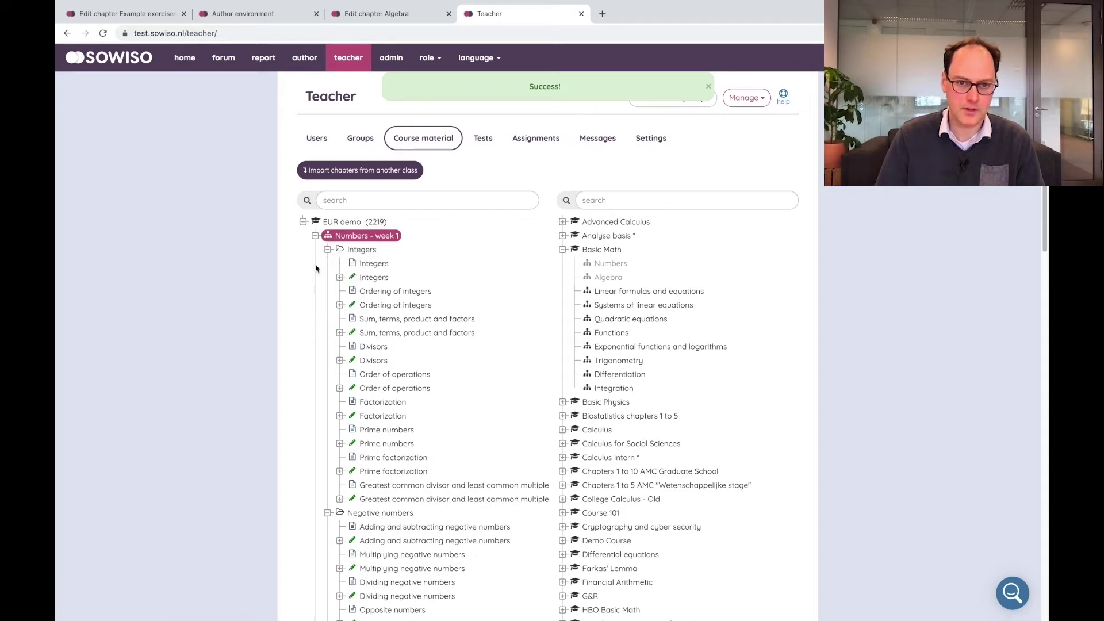
pyautogui.click(342, 243)
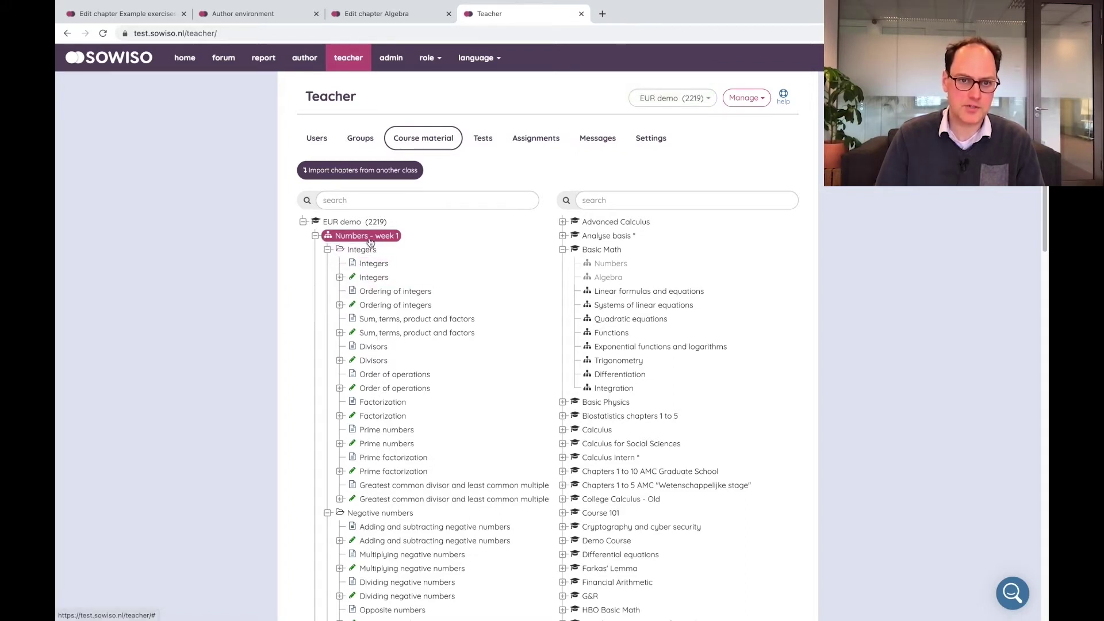
# - Preview the Integers exercise package in the "Numbers - week 1" chapter, as well as one of its individual exercises
pyautogui.click(373, 280)
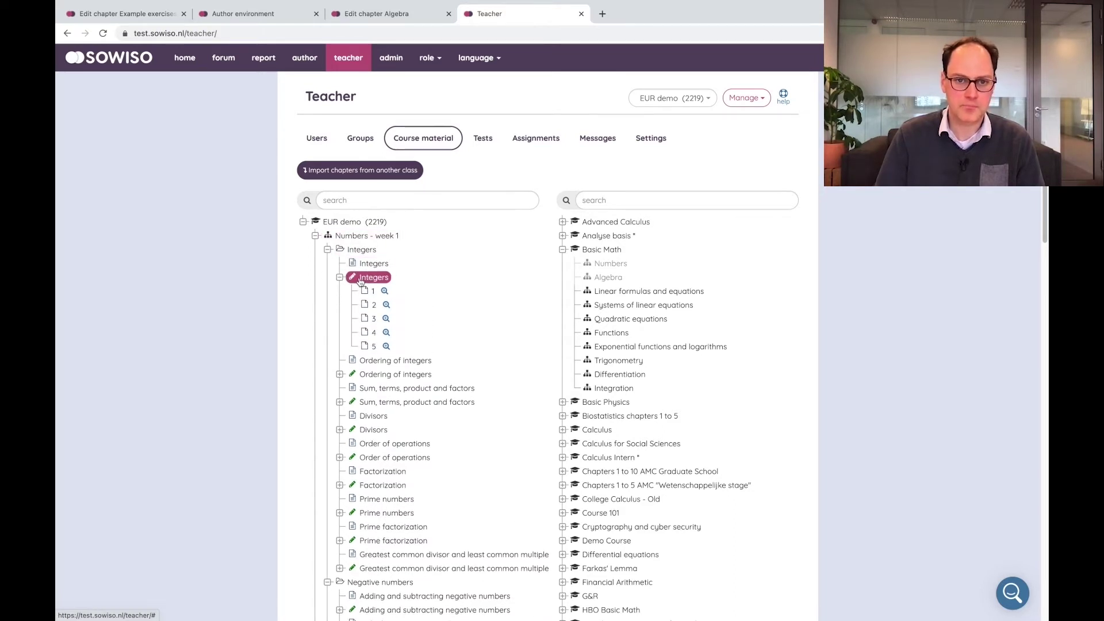
pyautogui.rightClick(361, 281)
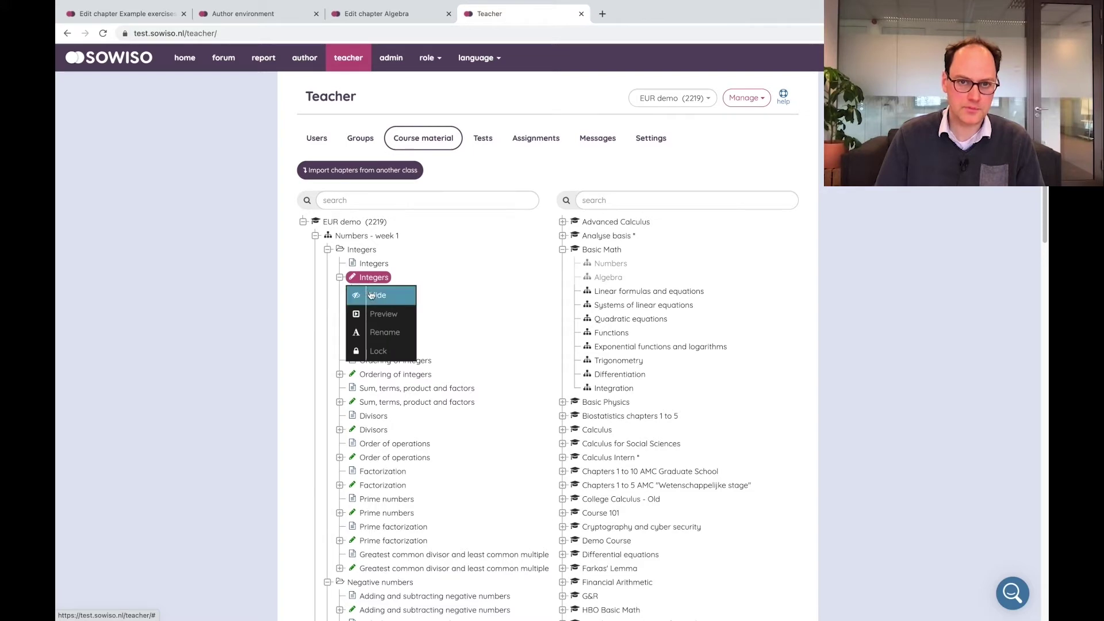
pyautogui.click(376, 314)
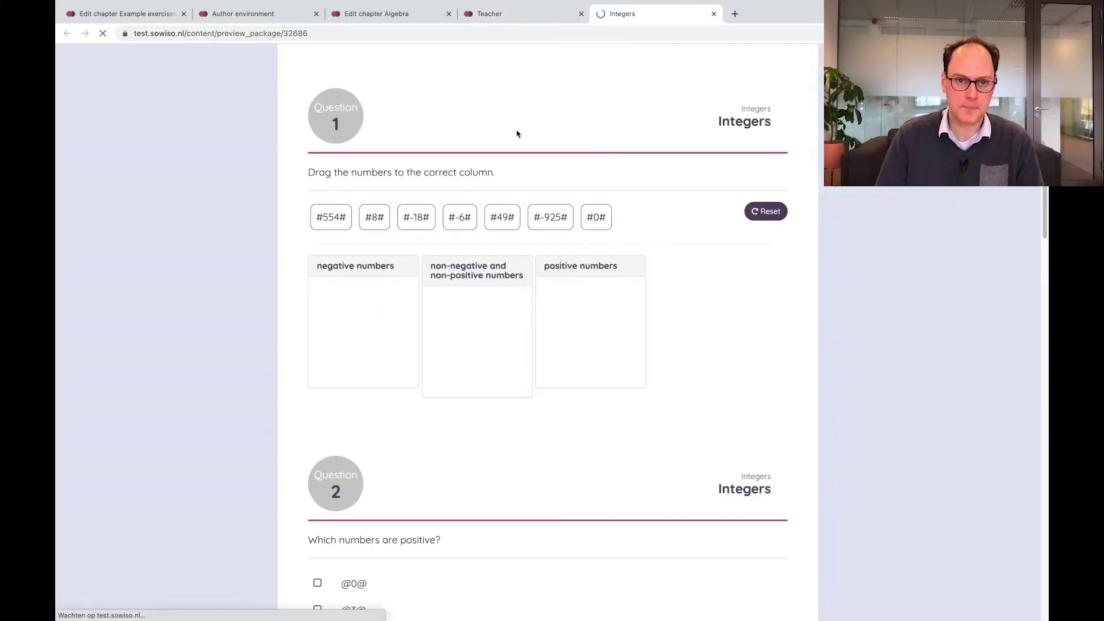
pyautogui.click(531, 17)
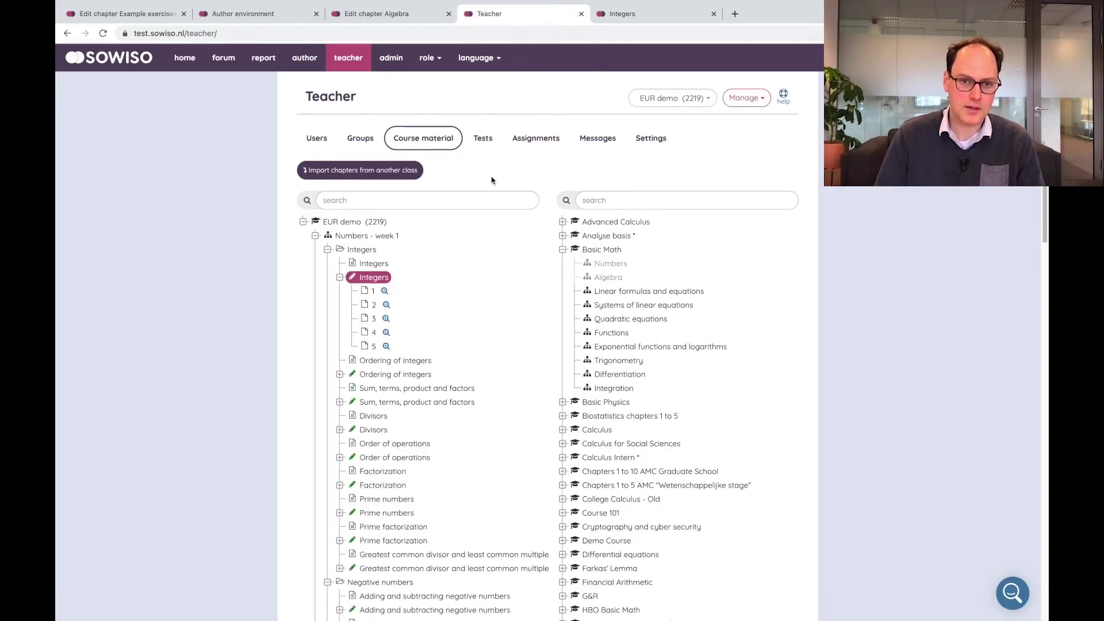
pyautogui.click(386, 291)
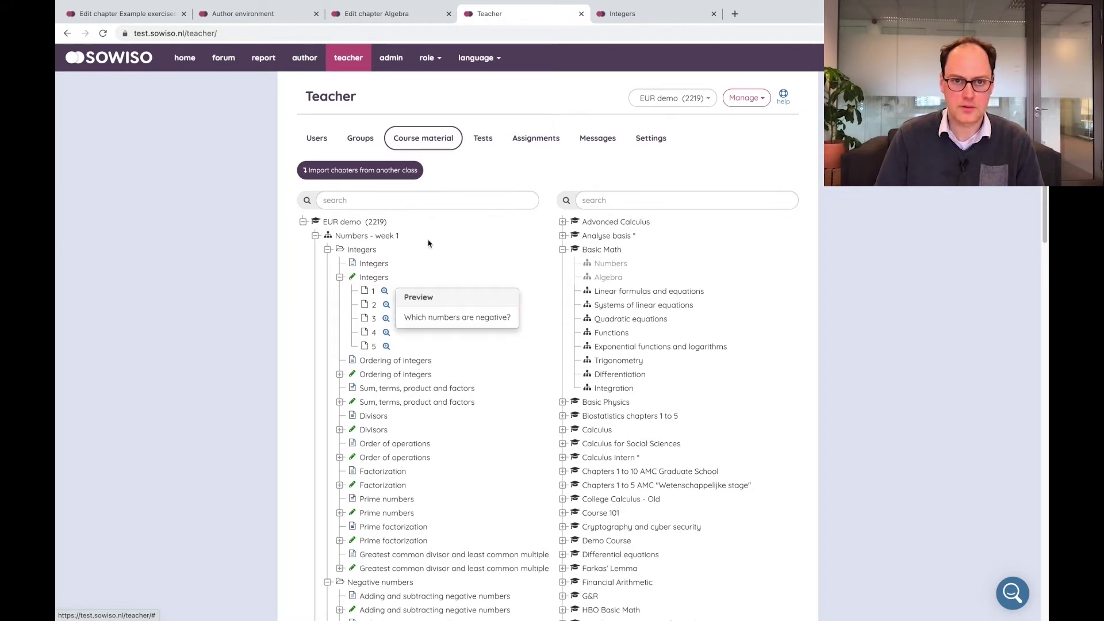
# - Start a new test for the class with Course material as its source, and proceed to the exercise selection
pyautogui.click(482, 140)
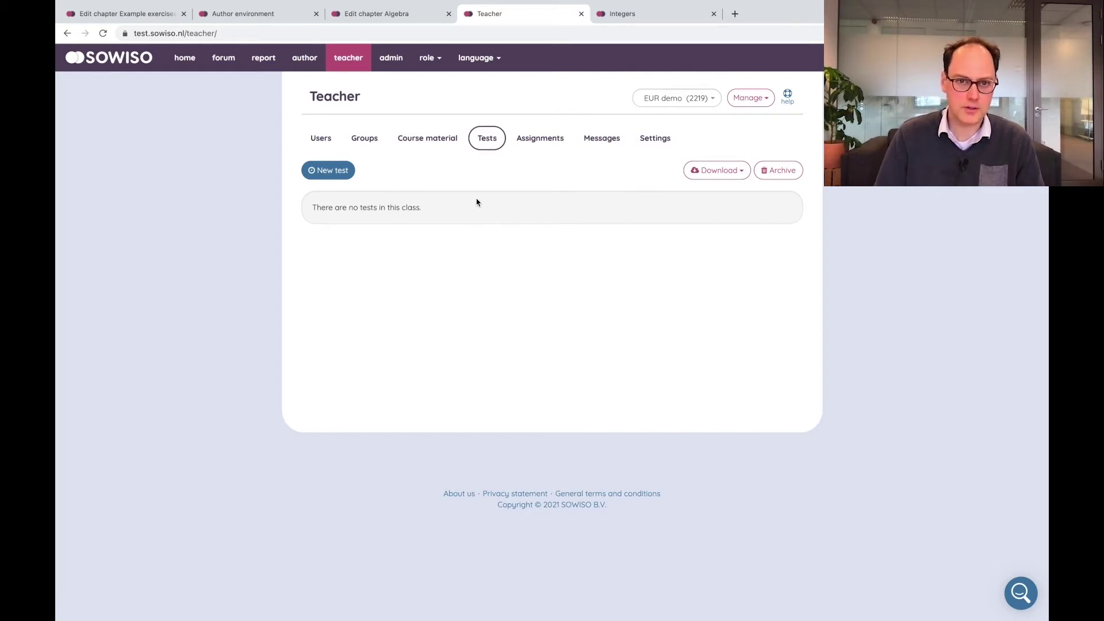
pyautogui.click(332, 172)
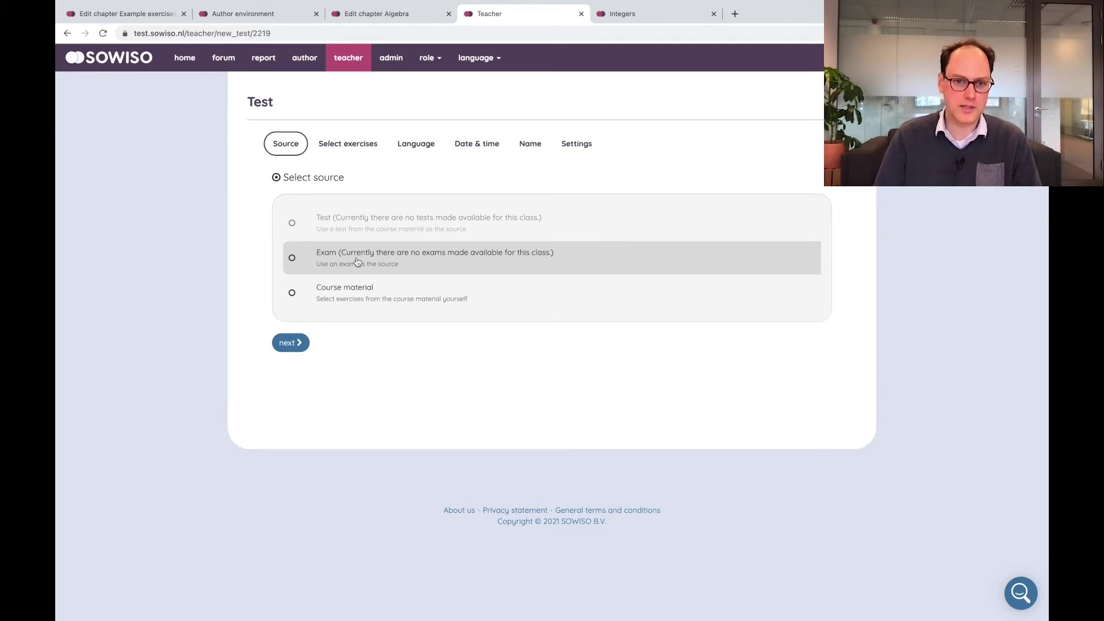
pyautogui.click(318, 299)
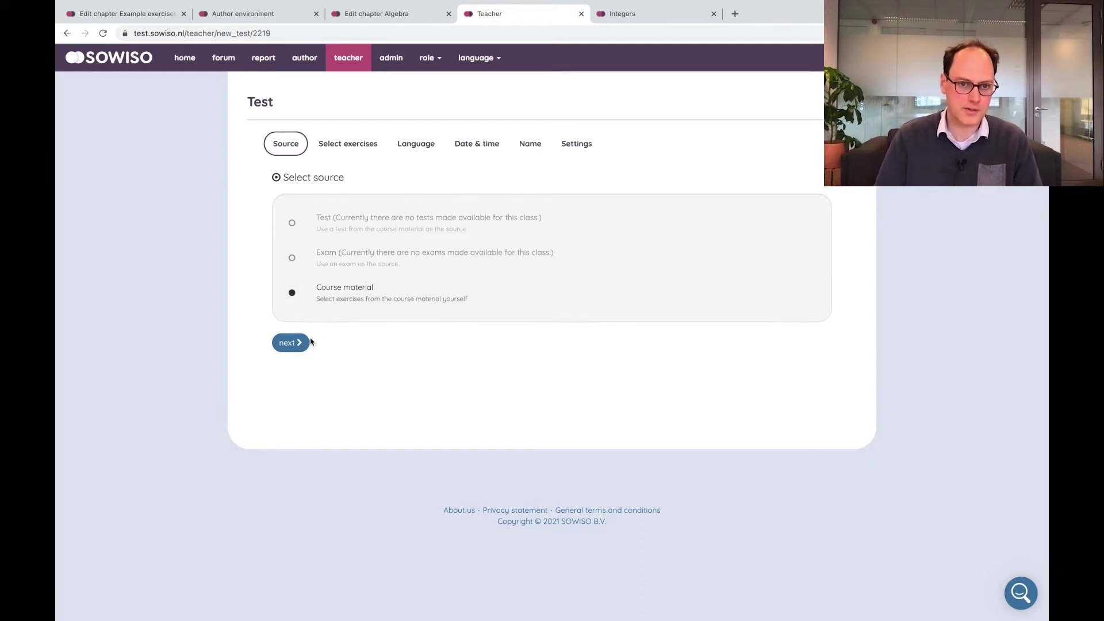
pyautogui.click(296, 343)
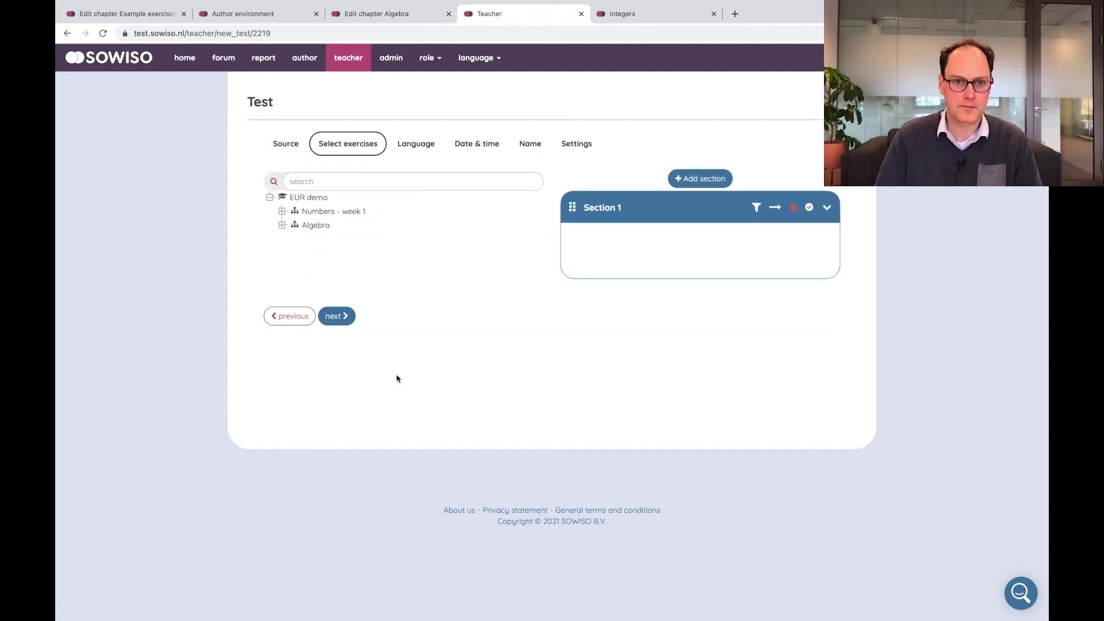
# - Expand the "Numbers - week 1" chapter, add a second section to the test and make Section 1 the active section
pyautogui.click(281, 211)
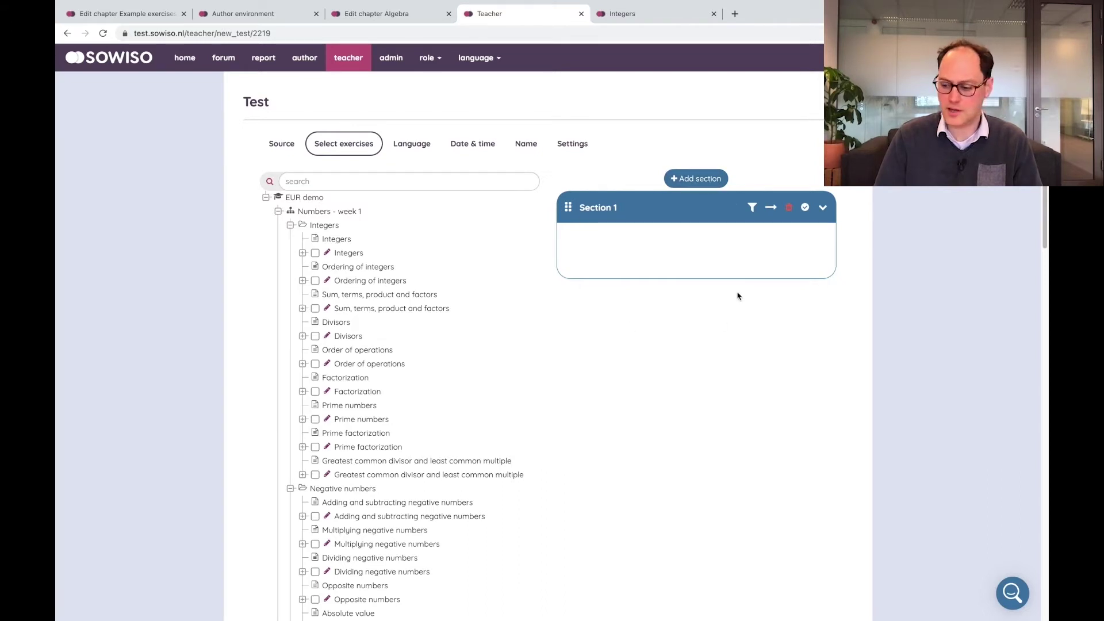
pyautogui.click(696, 181)
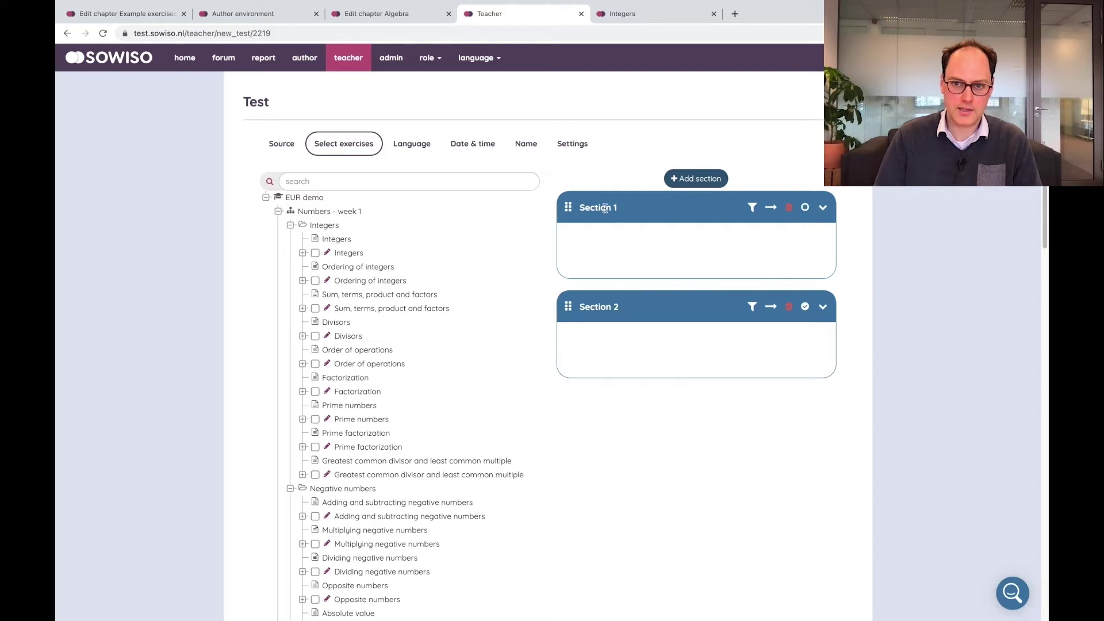
pyautogui.click(805, 208)
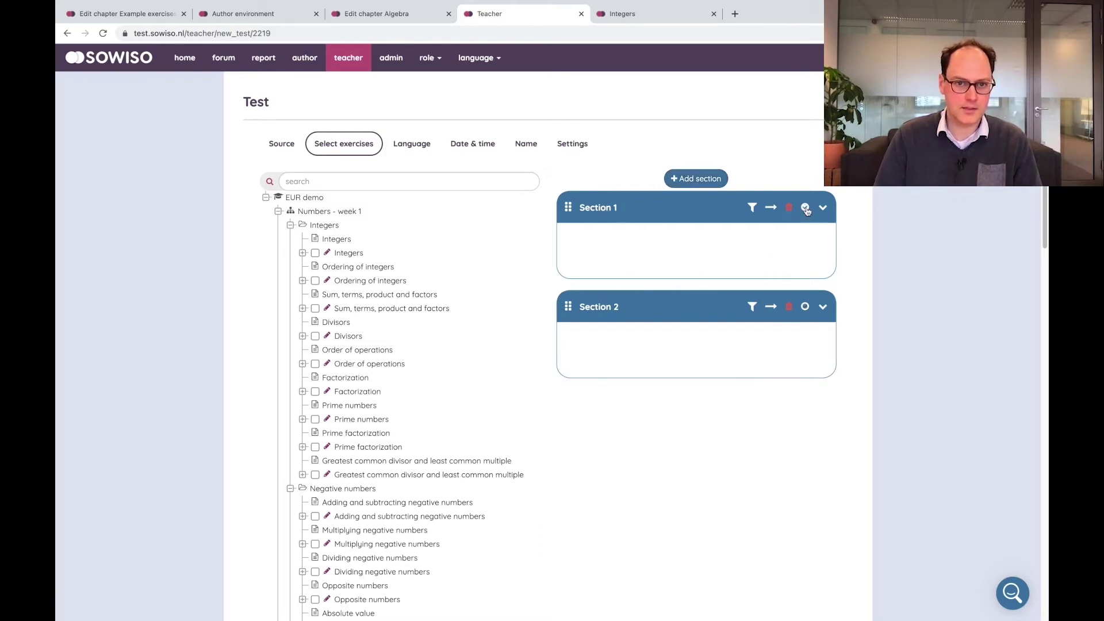
# - Add all exercises of the Integers package to Section 1 of the test and rename that section "Integers"
pyautogui.click(314, 254)
pyautogui.click(615, 208)
pyautogui.moveTo(615, 208); pyautogui.dragTo(557, 202)
pyautogui.write('Integers')
pyautogui.press('Return')
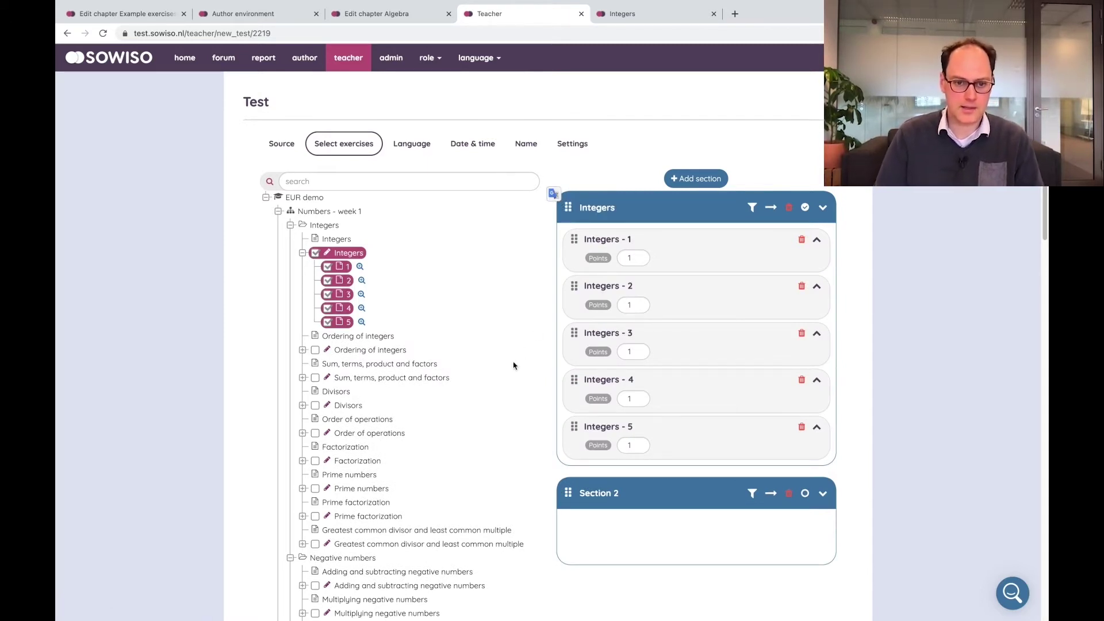
pyautogui.scroll(-5, 439, 445)
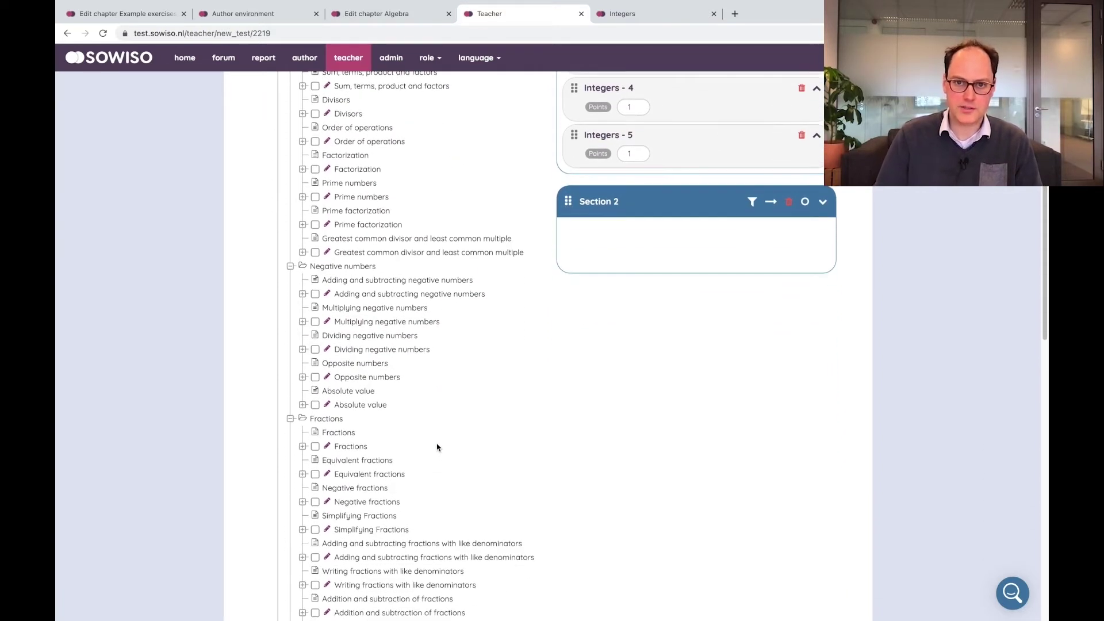
# - Rename Section 2 of the test "Fractions" and add all exercises of the Fractions package to it as the active section
pyautogui.click(609, 203)
pyautogui.tripleClick(609, 203)
pyautogui.write('Fract')
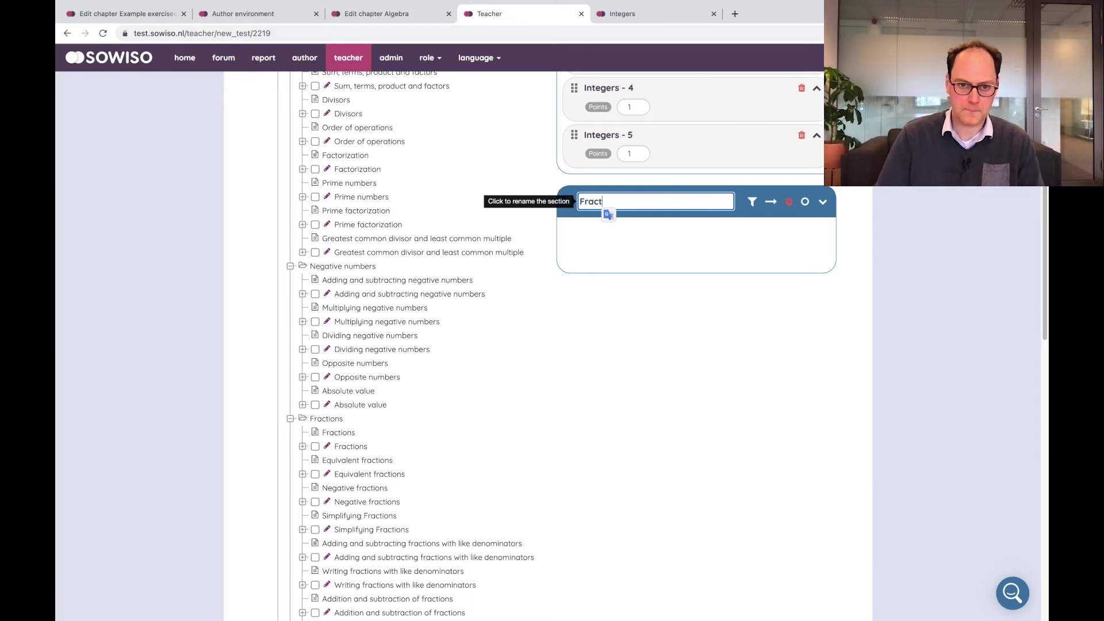
pyautogui.write('ions')
pyautogui.press('Return')
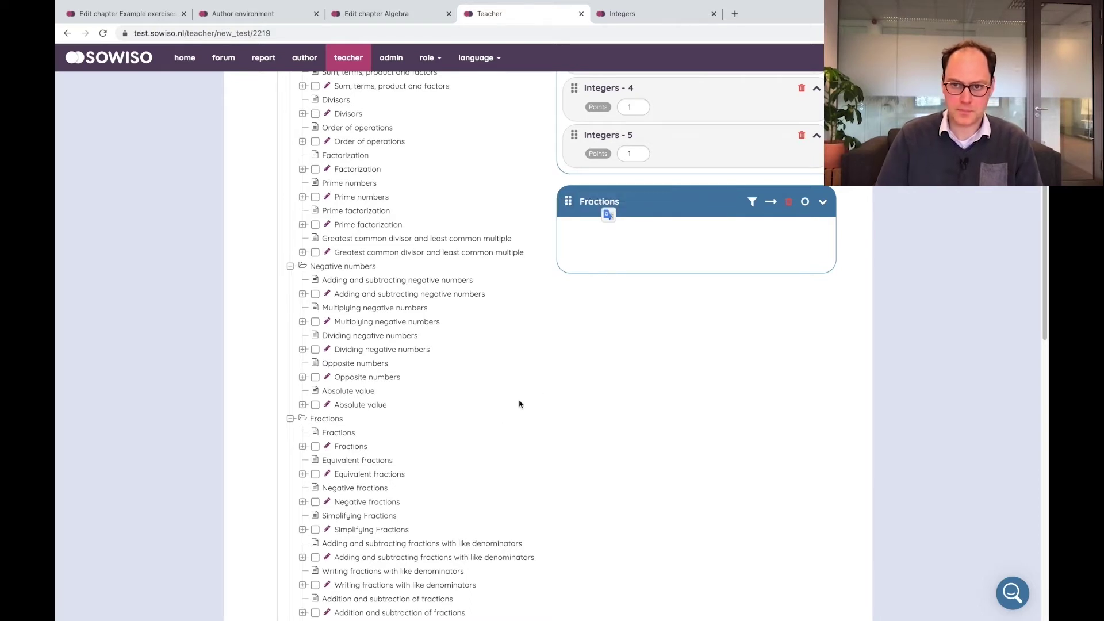
pyautogui.click(804, 207)
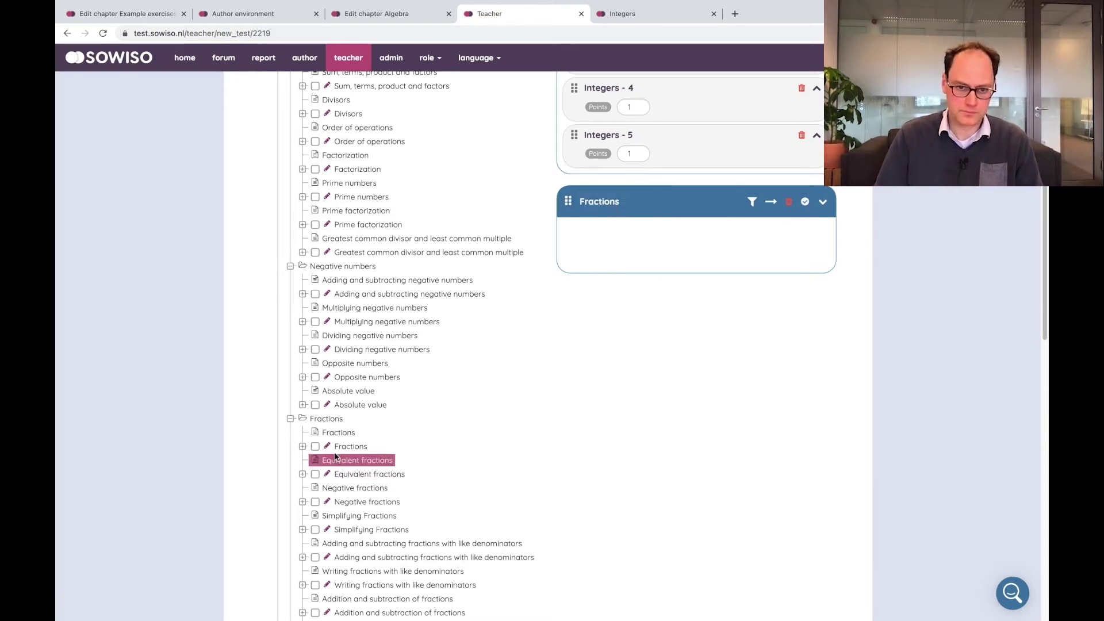
pyautogui.click(319, 449)
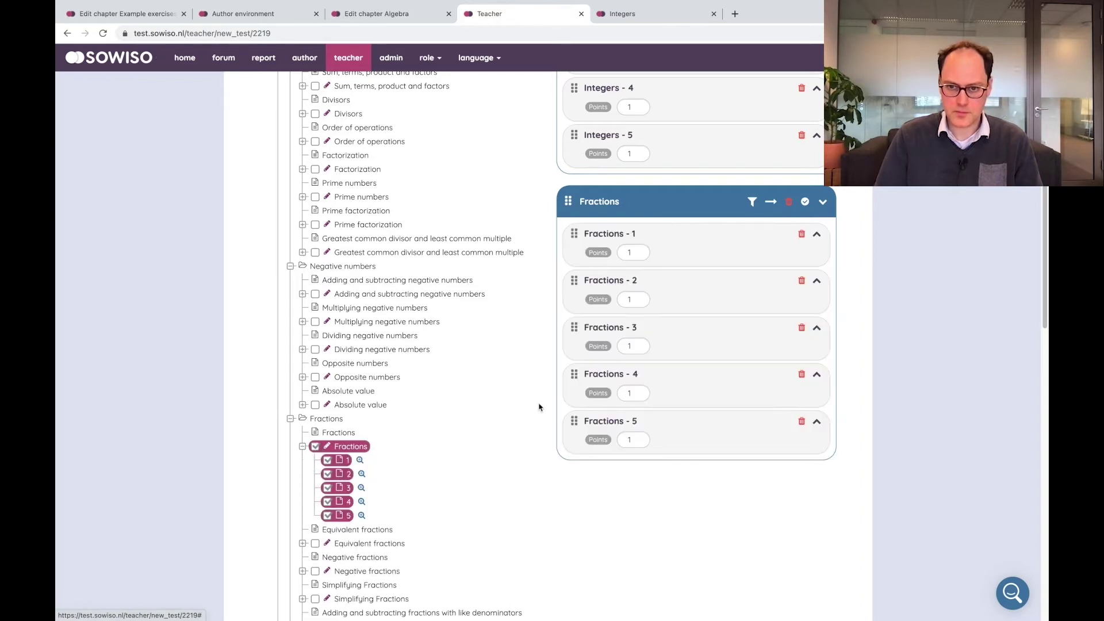
# - Limit the Integers section to 3 of its exercises and set that section to random order
pyautogui.scroll(2, 784, 414)
pyautogui.scroll(4, 782, 407)
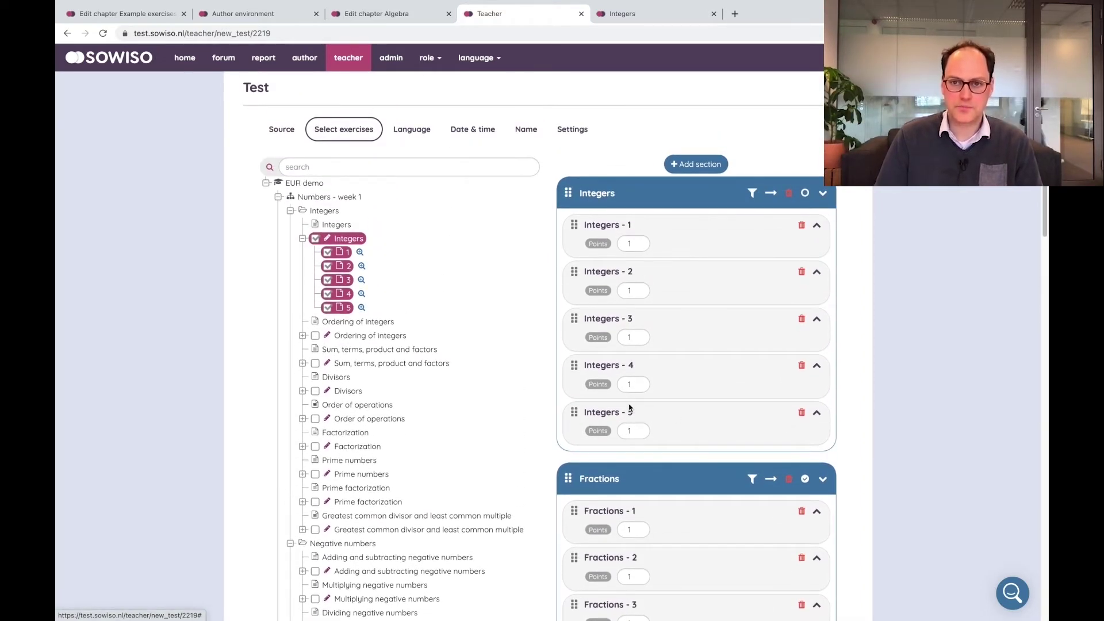
pyautogui.click(751, 195)
pyautogui.click(749, 191)
pyautogui.click(749, 192)
pyautogui.click(749, 191)
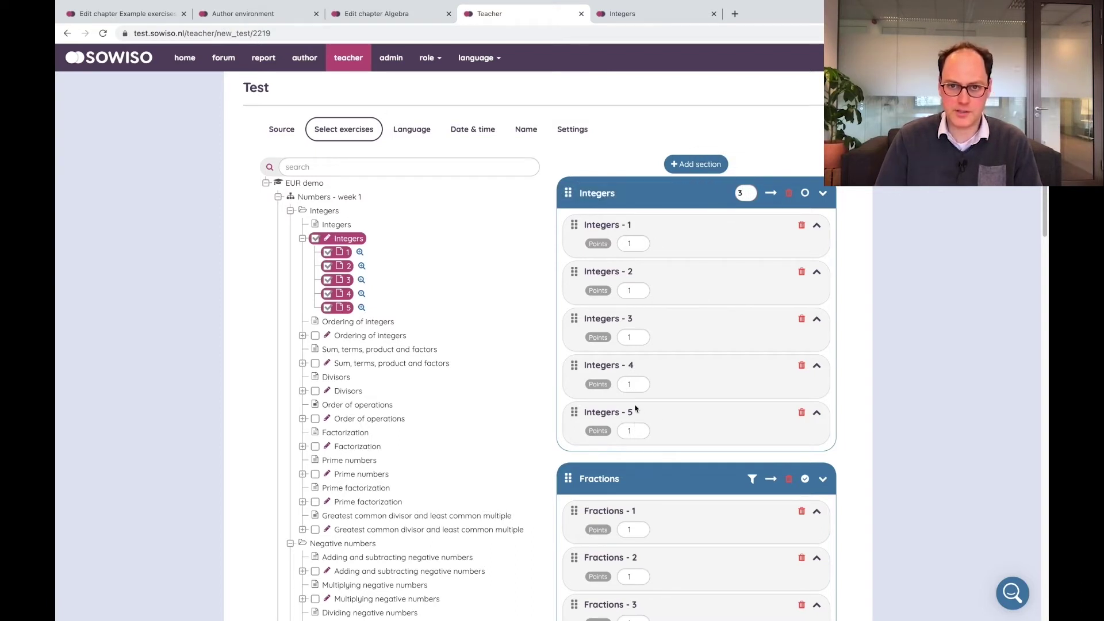
pyautogui.scroll(-2, 706, 390)
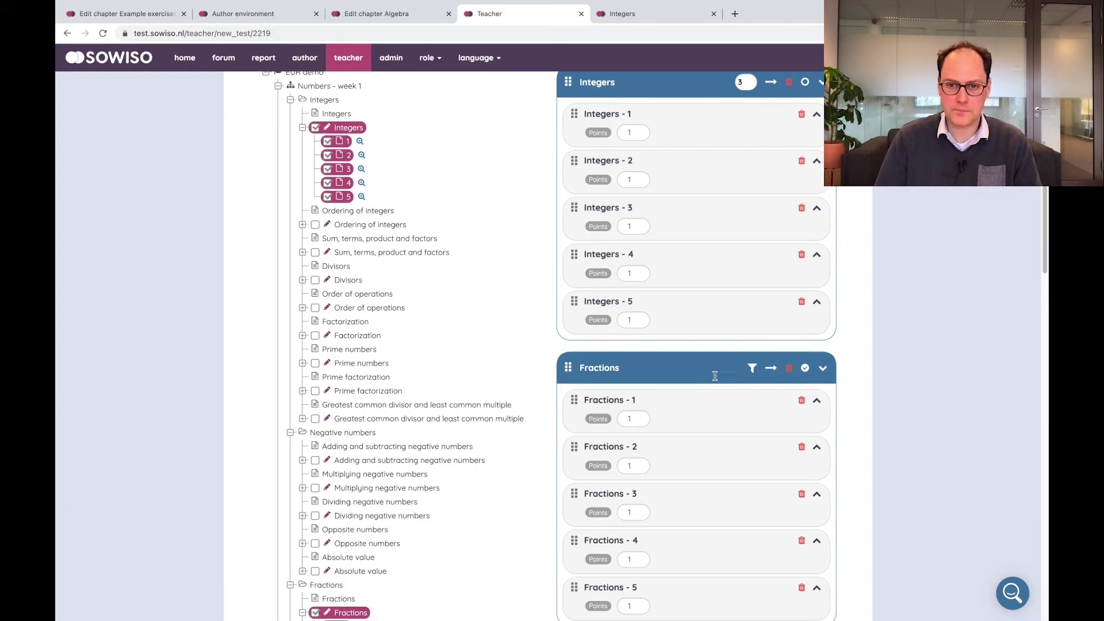
pyautogui.scroll(1, 714, 376)
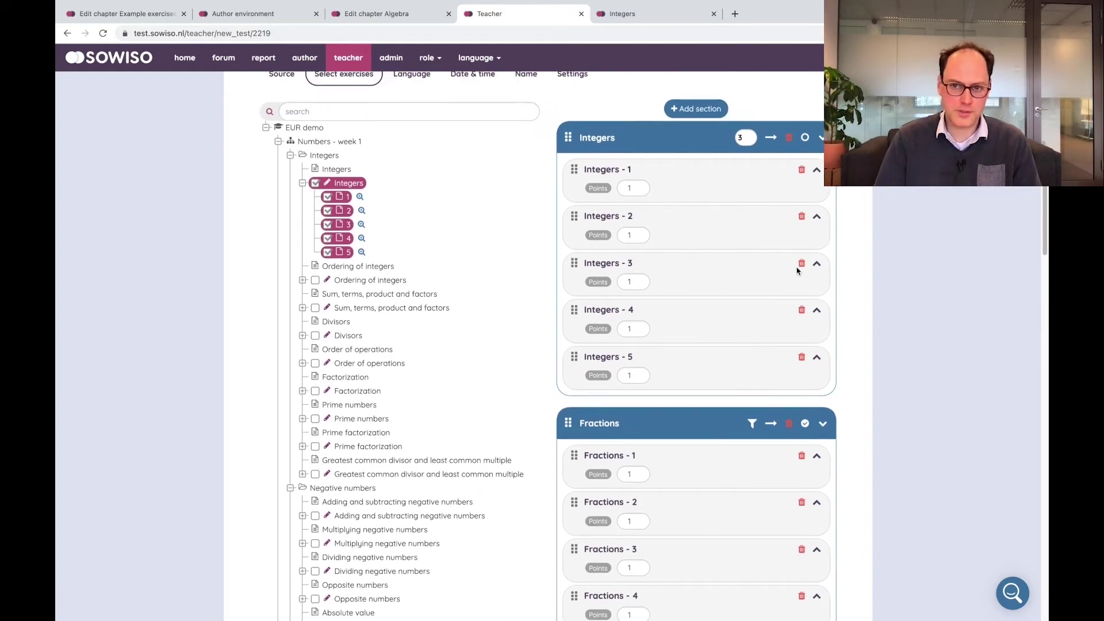
pyautogui.click(771, 138)
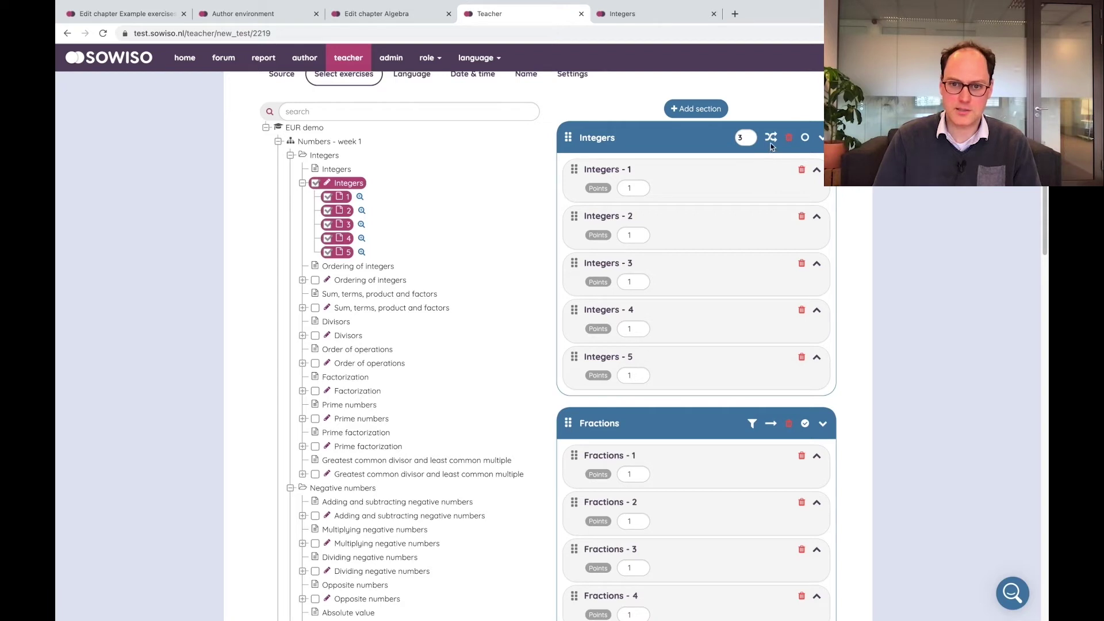
# - Make the test available in English only by excluding Nederlands, French, Swedish and Norsk, and proceed to the date and time settings
pyautogui.scroll(2, 840, 297)
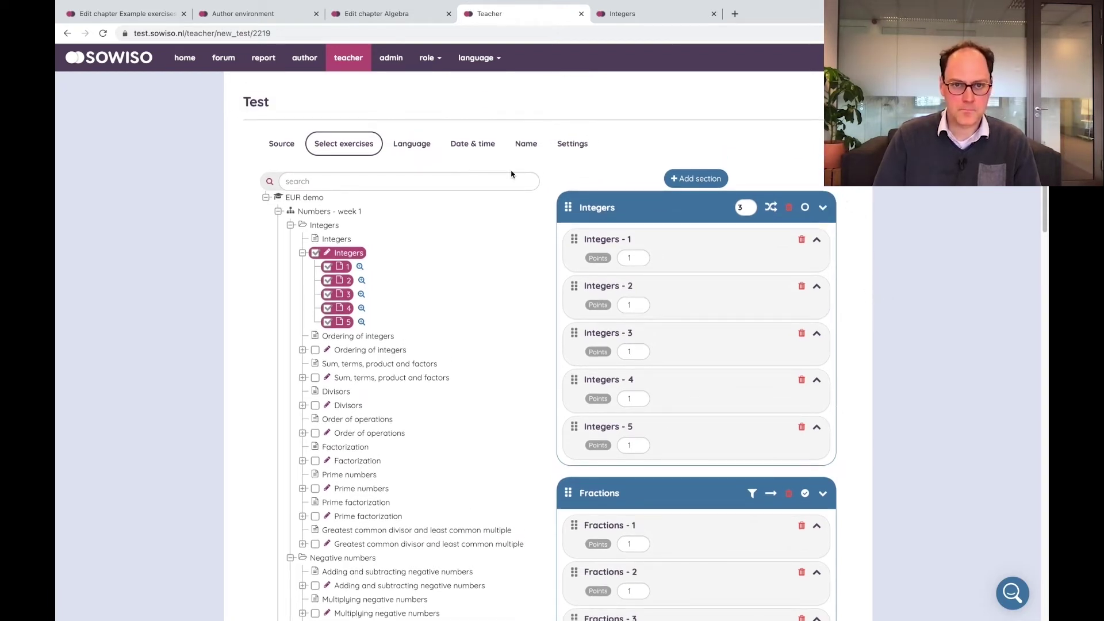
pyautogui.click(426, 150)
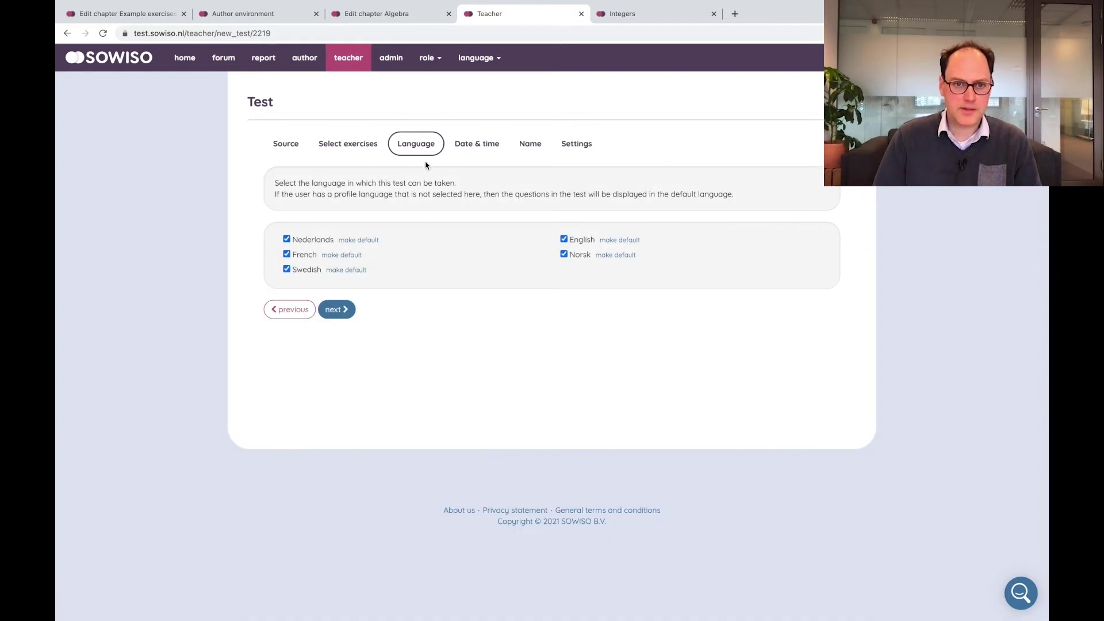
pyautogui.click(287, 254)
pyautogui.click(287, 269)
pyautogui.click(287, 240)
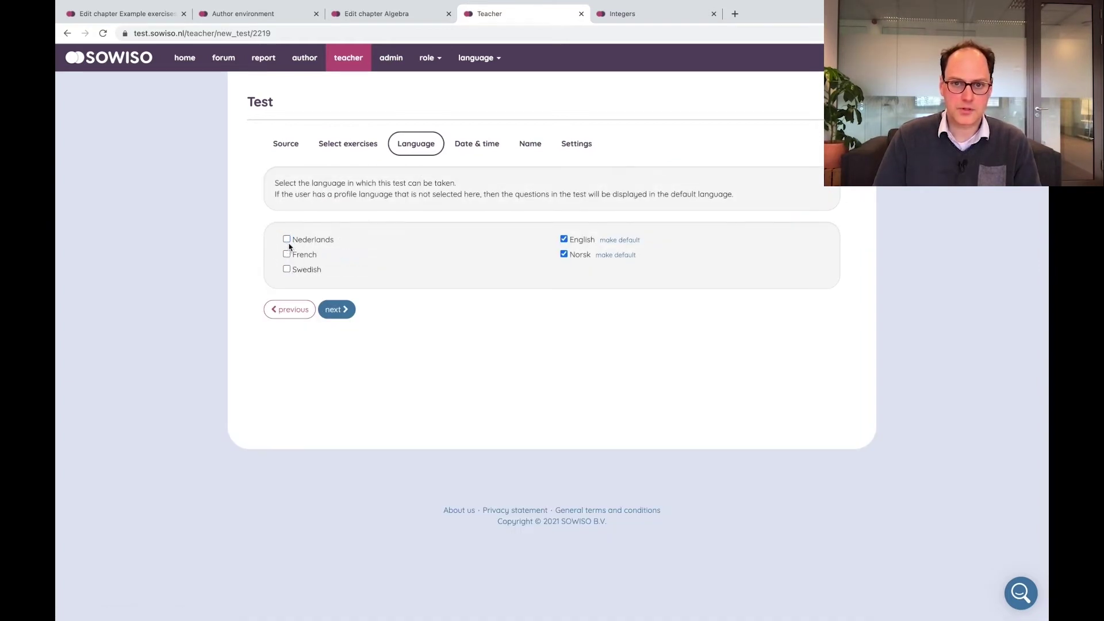
pyautogui.click(564, 255)
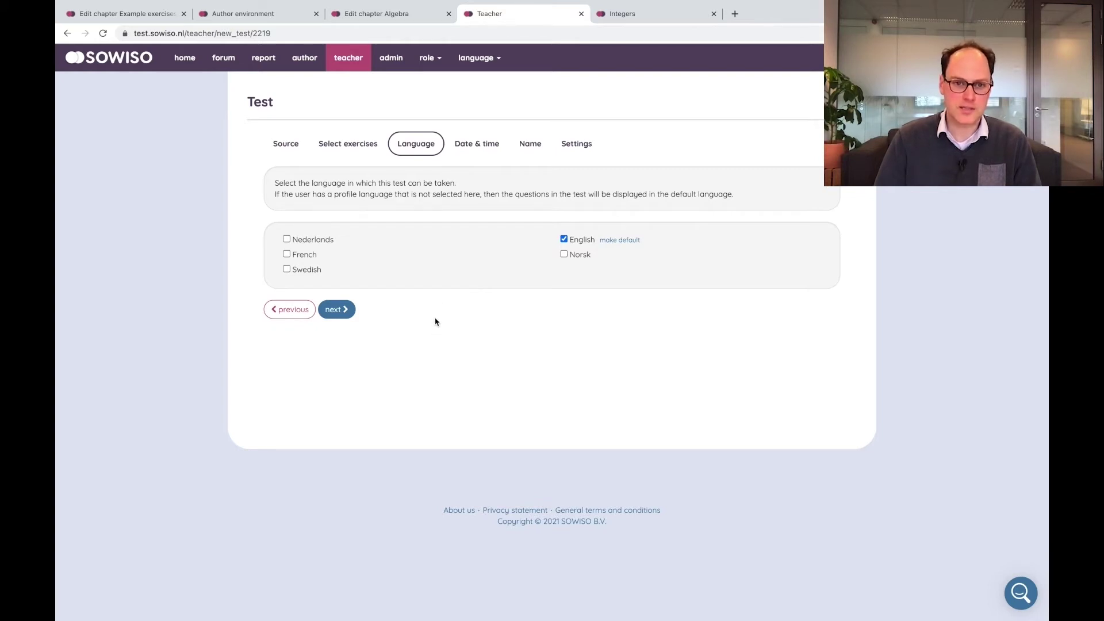
pyautogui.click(340, 310)
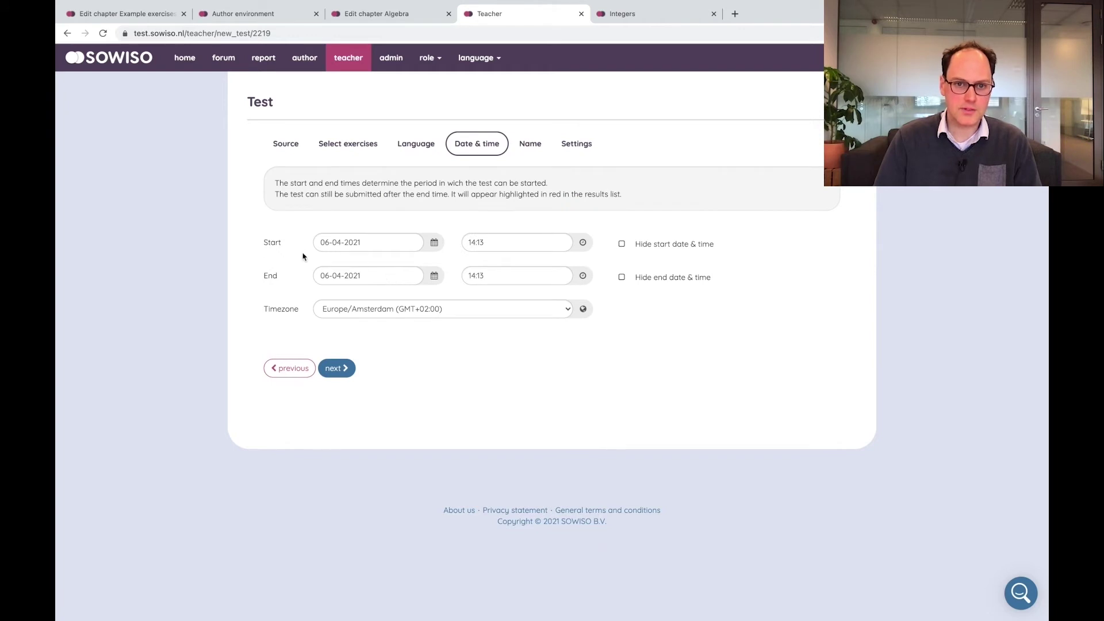
# - Set the test's end time to 14:25 and proceed to the naming stage
pyautogui.click(339, 276)
pyautogui.click(468, 275)
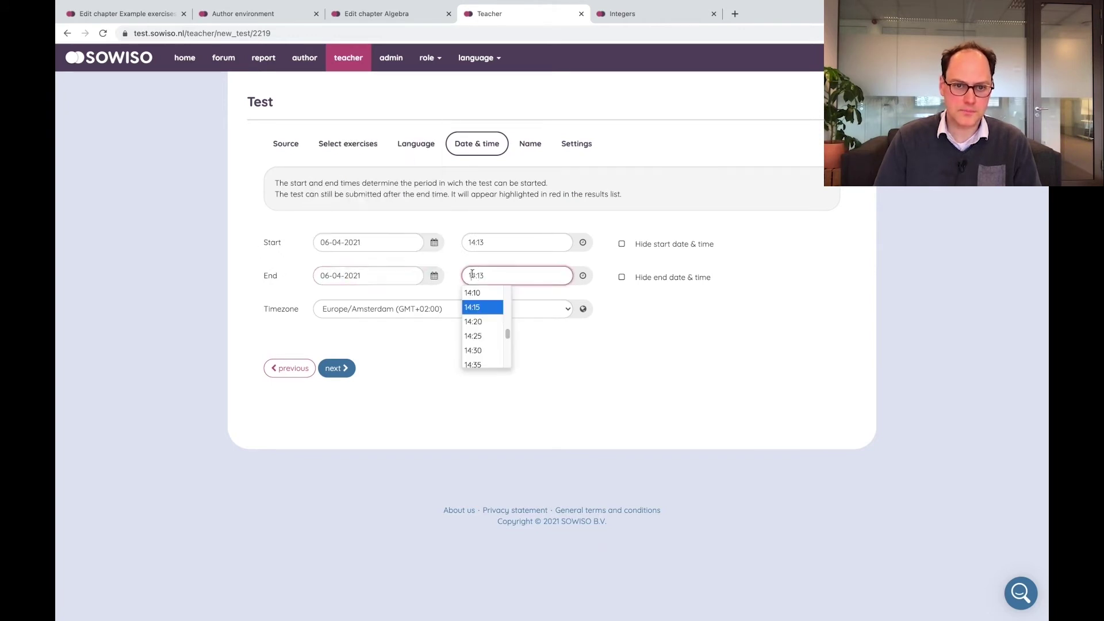
pyautogui.click(473, 336)
pyautogui.click(345, 382)
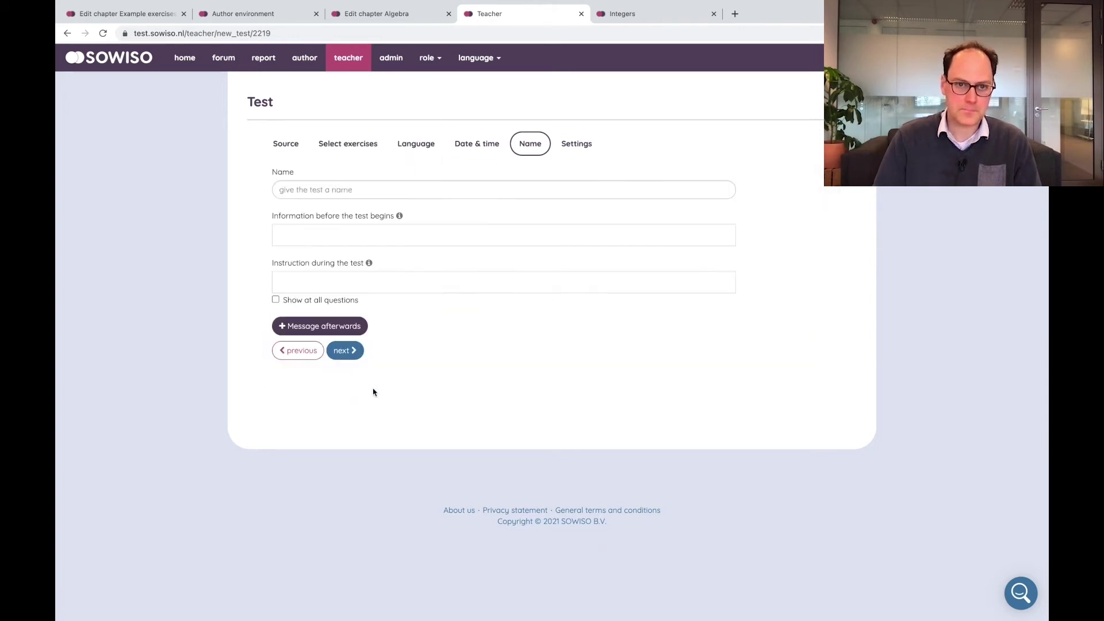
# - Name the test "Demo test"
pyautogui.click(395, 189)
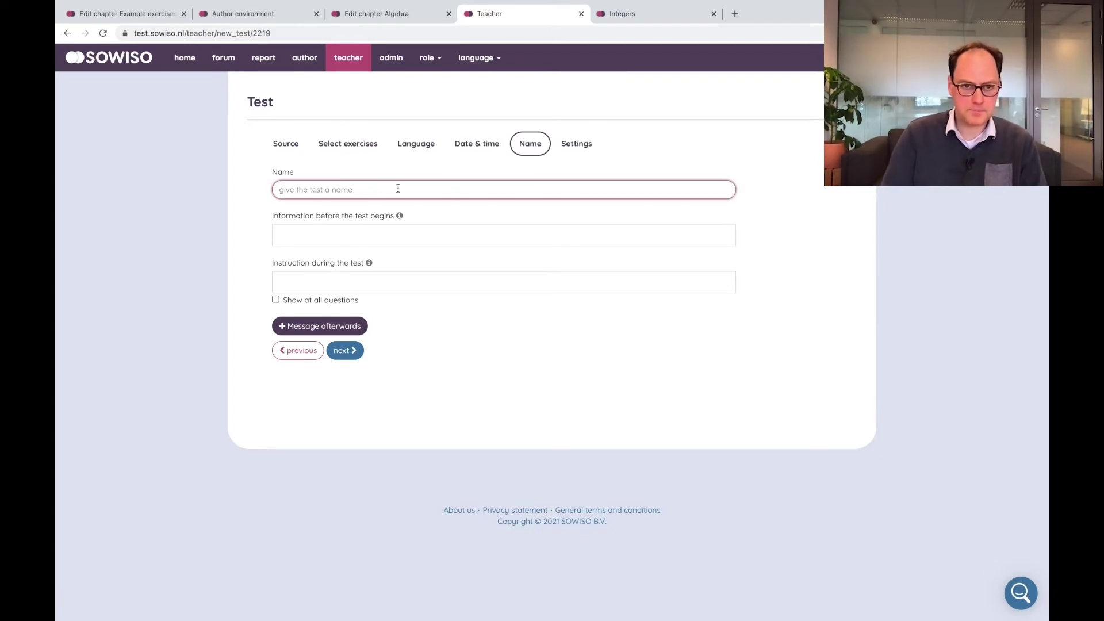
pyautogui.write('Demo test')
pyautogui.click(292, 244)
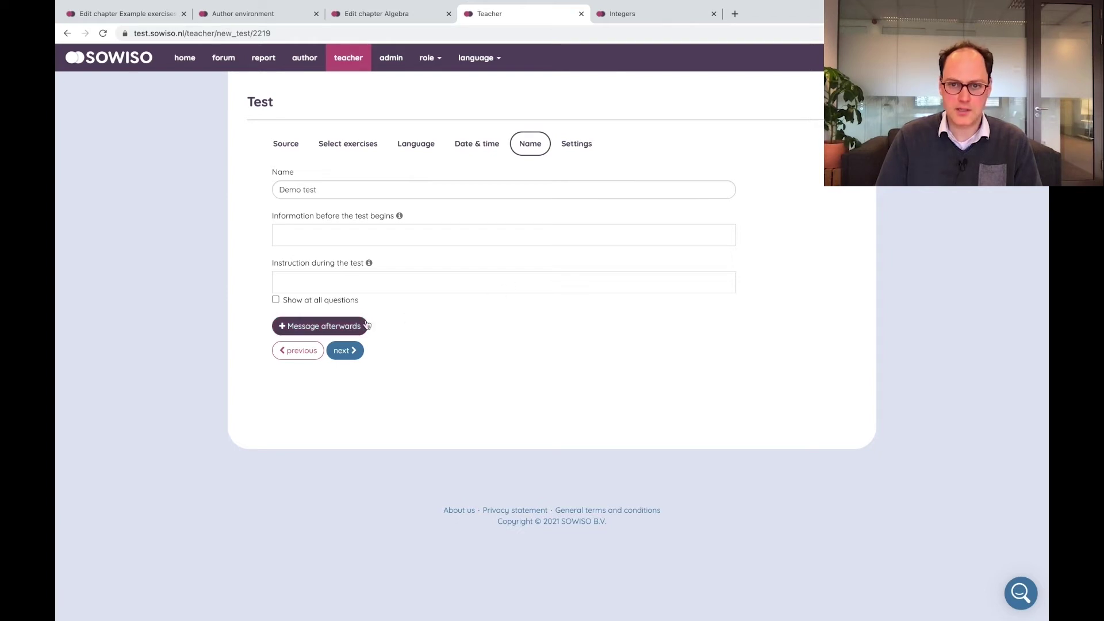
# - Add the message afterwards "Too bad" for scores from 0 up to 20% and proceed to the test settings
pyautogui.click(338, 330)
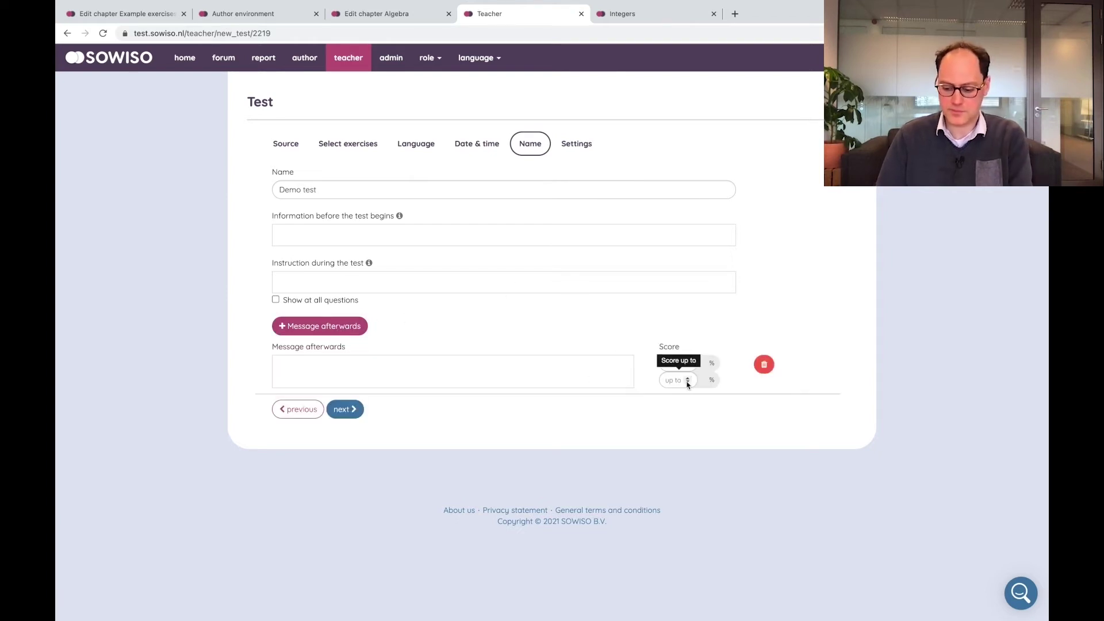
pyautogui.click(671, 363)
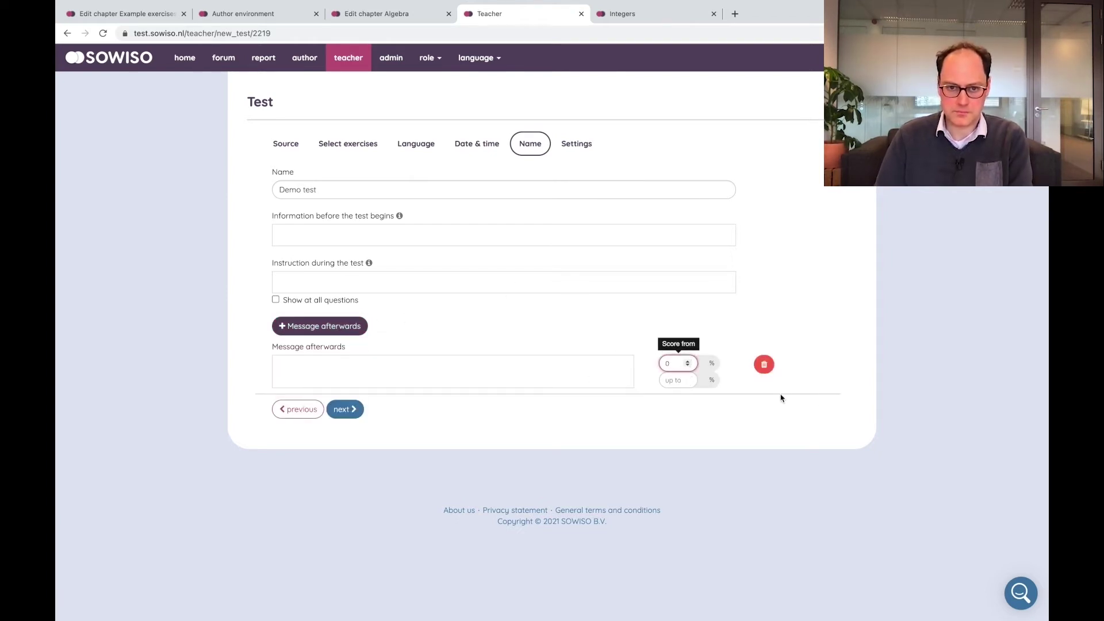
pyautogui.click(675, 380)
pyautogui.write('20')
pyautogui.click(581, 381)
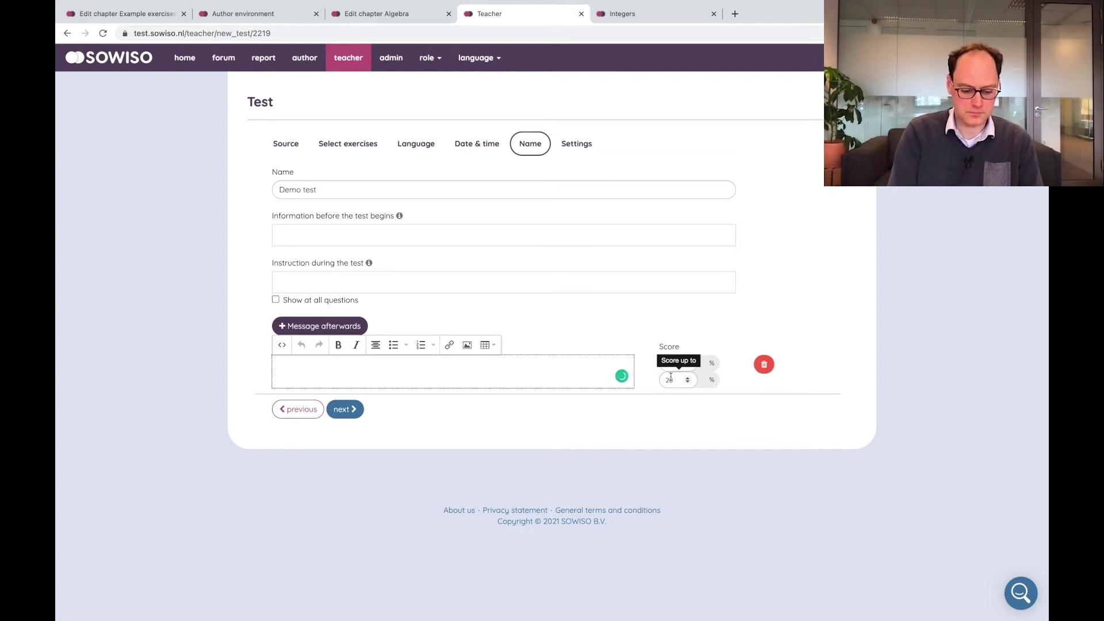
pyautogui.write('Too bad')
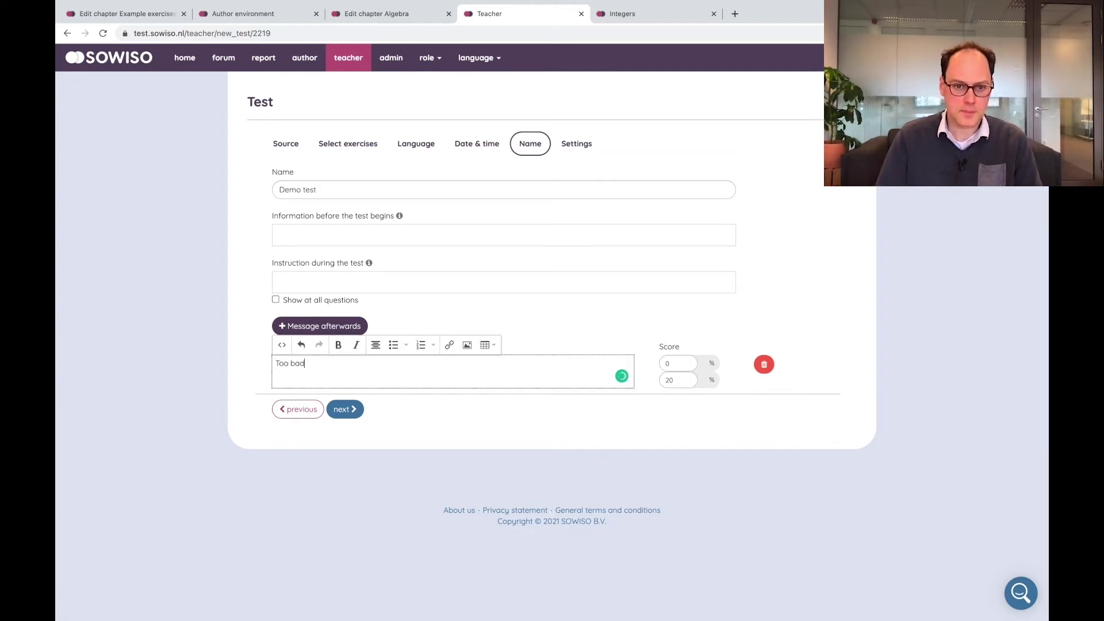
pyautogui.click(345, 408)
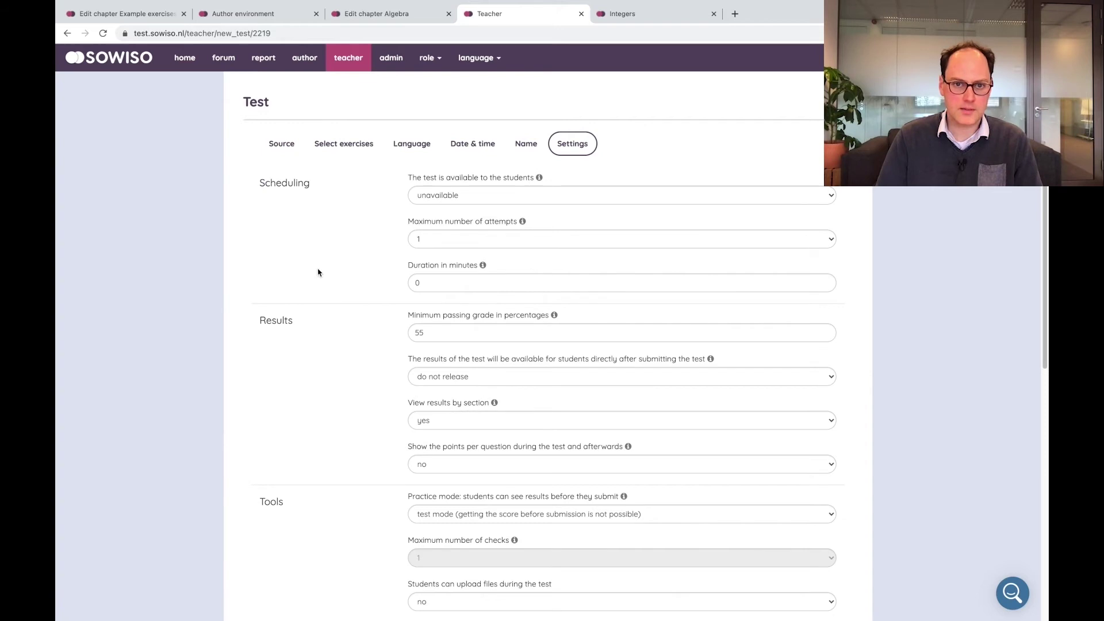
# - Make the test available to the students
pyautogui.click(440, 195)
pyautogui.click(428, 209)
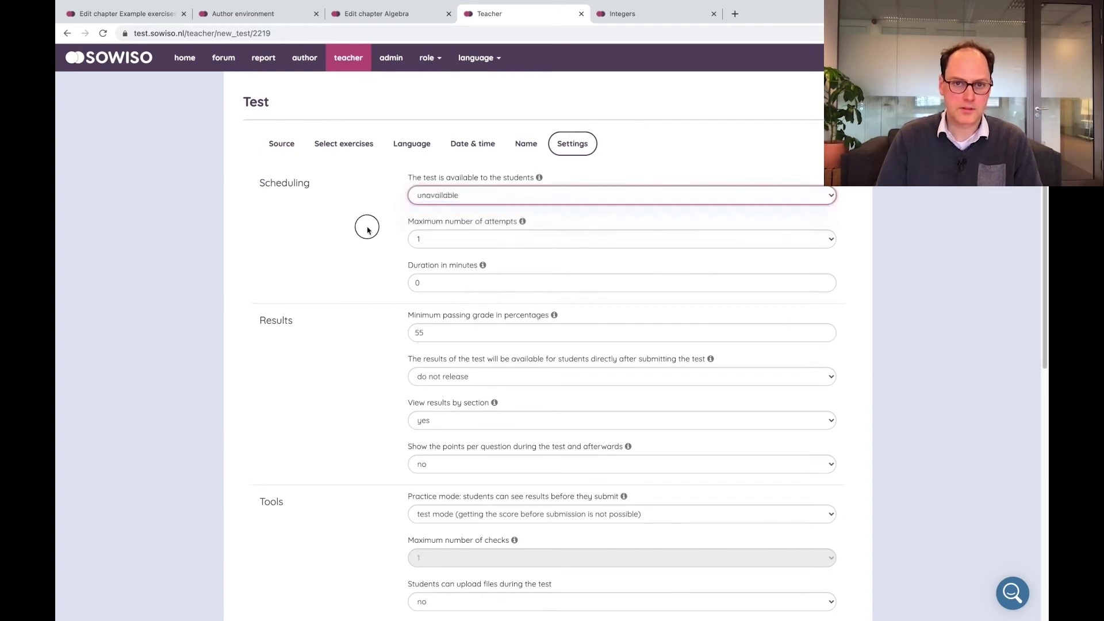
# - Review the test's results, tools and security settings, including the explanation of viewing results by section, and revisit its exercise sections
pyautogui.scroll(-2, 392, 242)
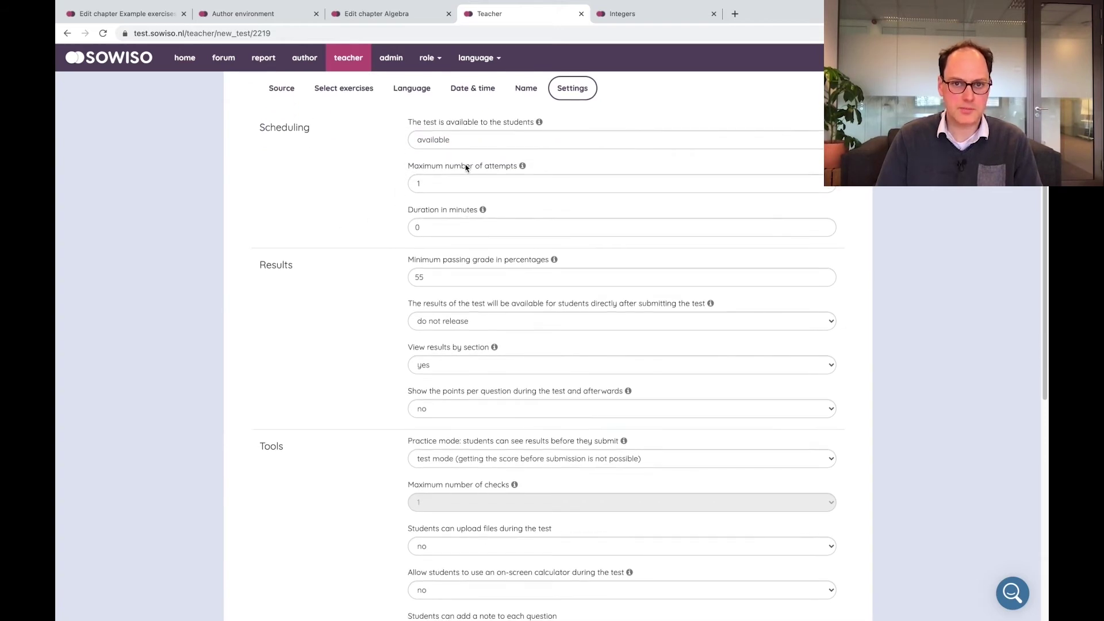
pyautogui.scroll(-2, 442, 167)
pyautogui.scroll(-2, 425, 184)
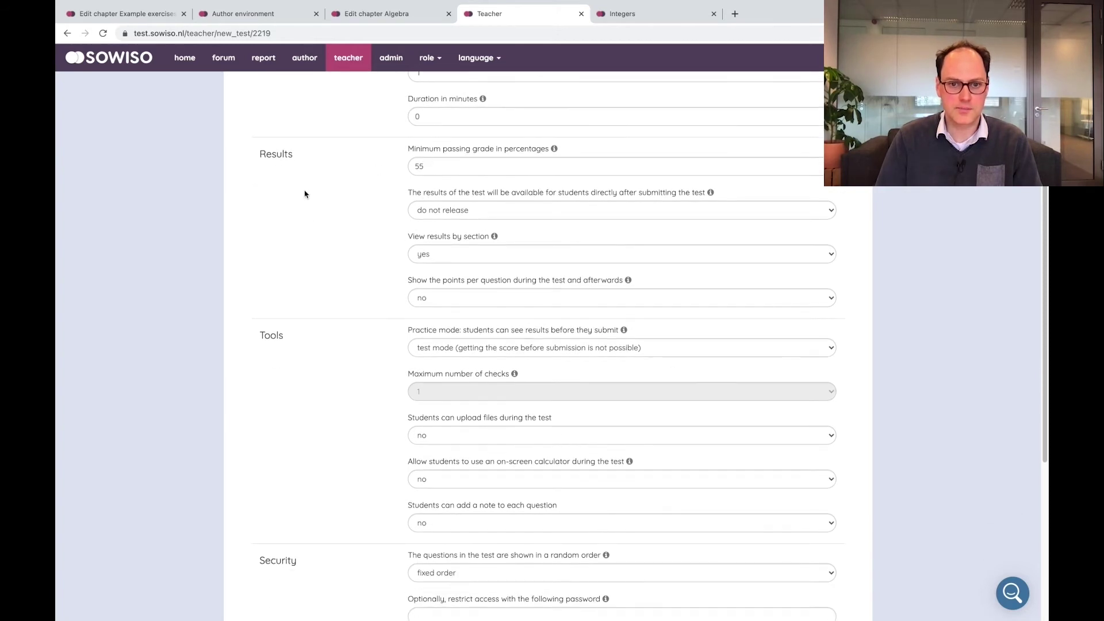
pyautogui.scroll(-5, 302, 197)
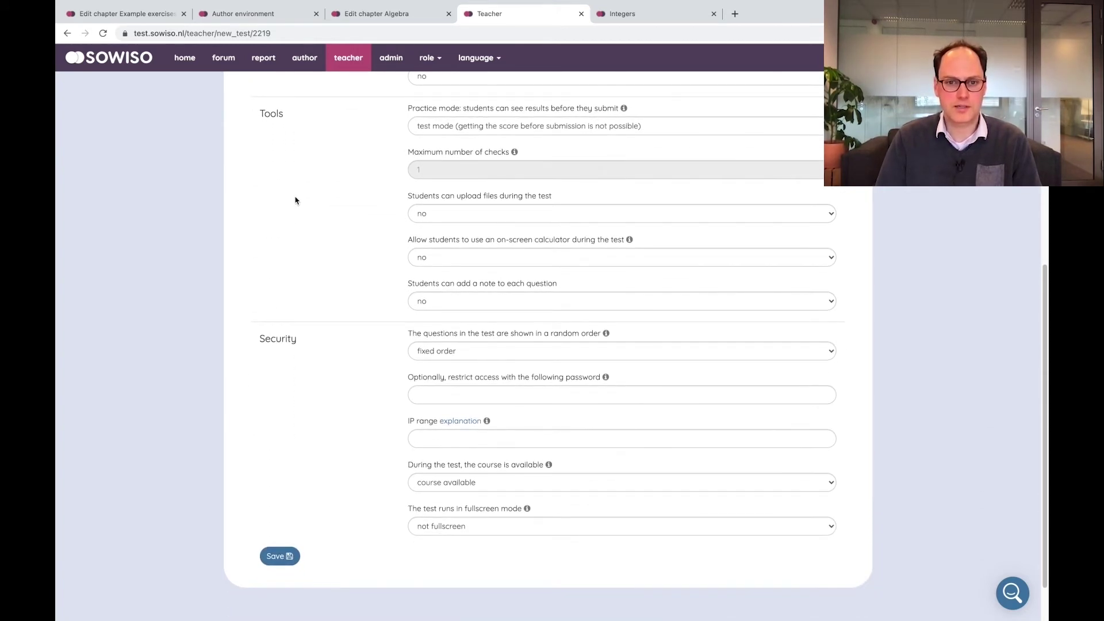
pyautogui.scroll(4, 295, 200)
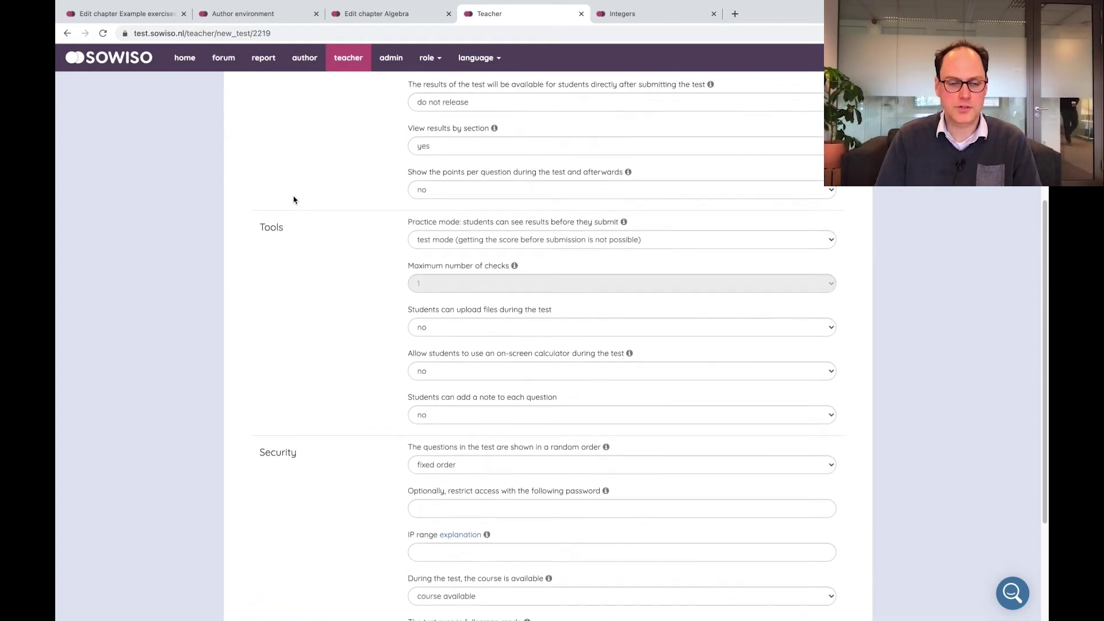
pyautogui.scroll(1, 292, 200)
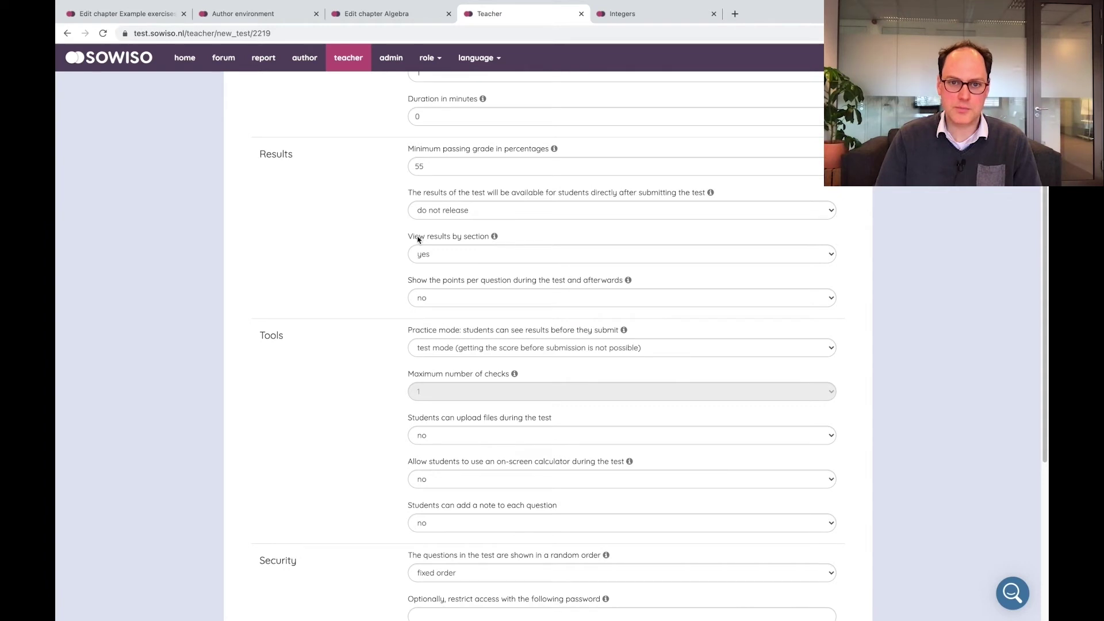
pyautogui.moveTo(494, 238)
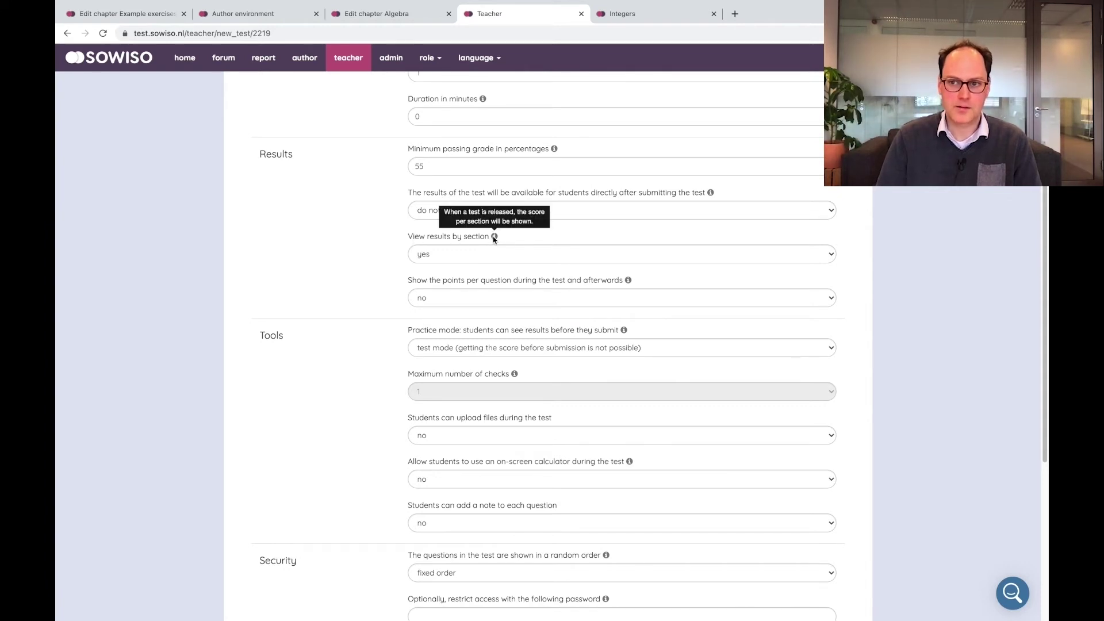
pyautogui.scroll(3, 1045, 253)
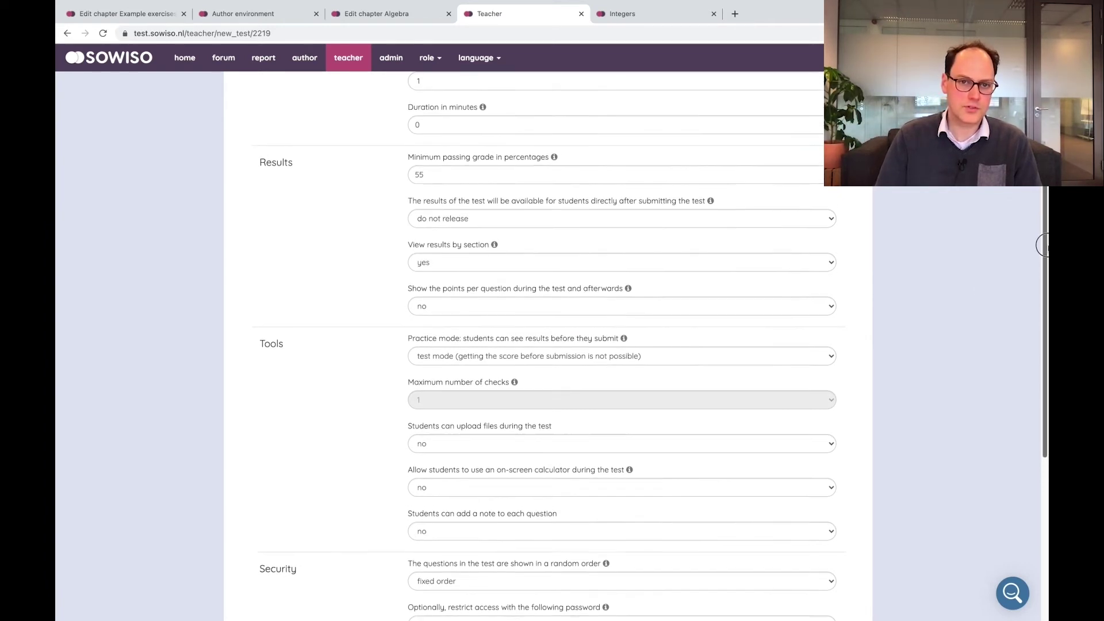
pyautogui.click(345, 129)
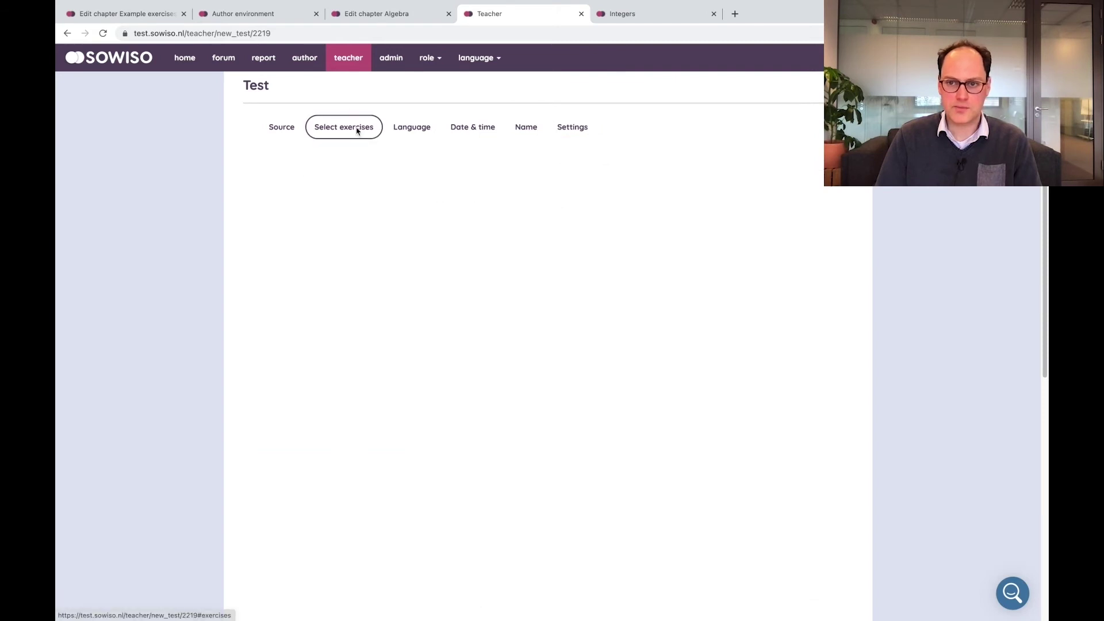
pyautogui.scroll(-2, 950, 219)
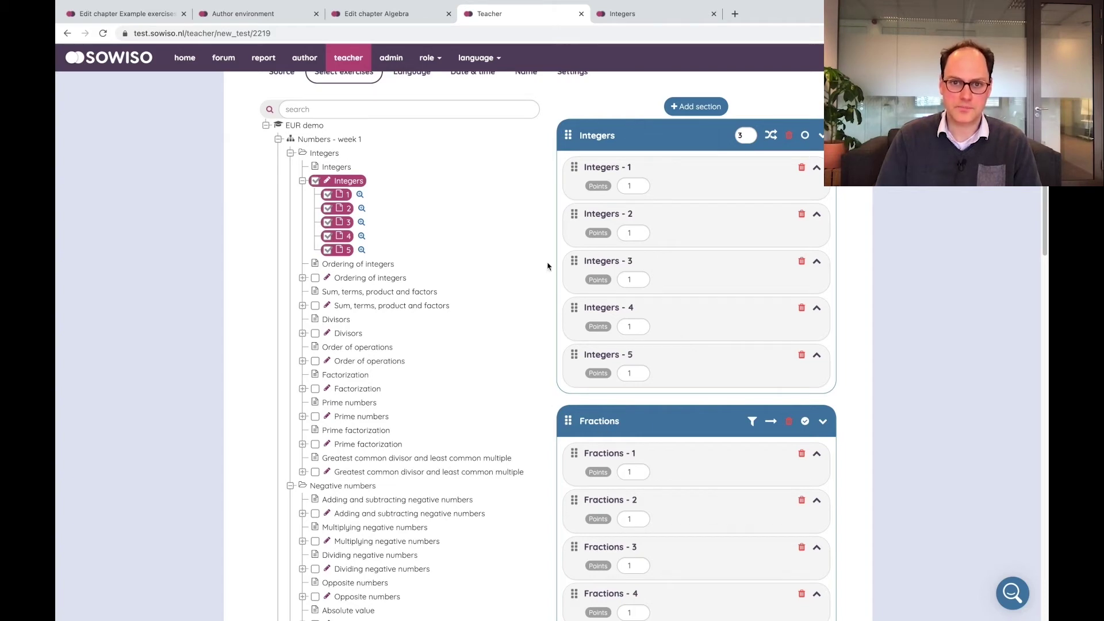
pyautogui.scroll(2, 547, 266)
# - Return to the final settings of the test and save it to the class
pyautogui.click(572, 142)
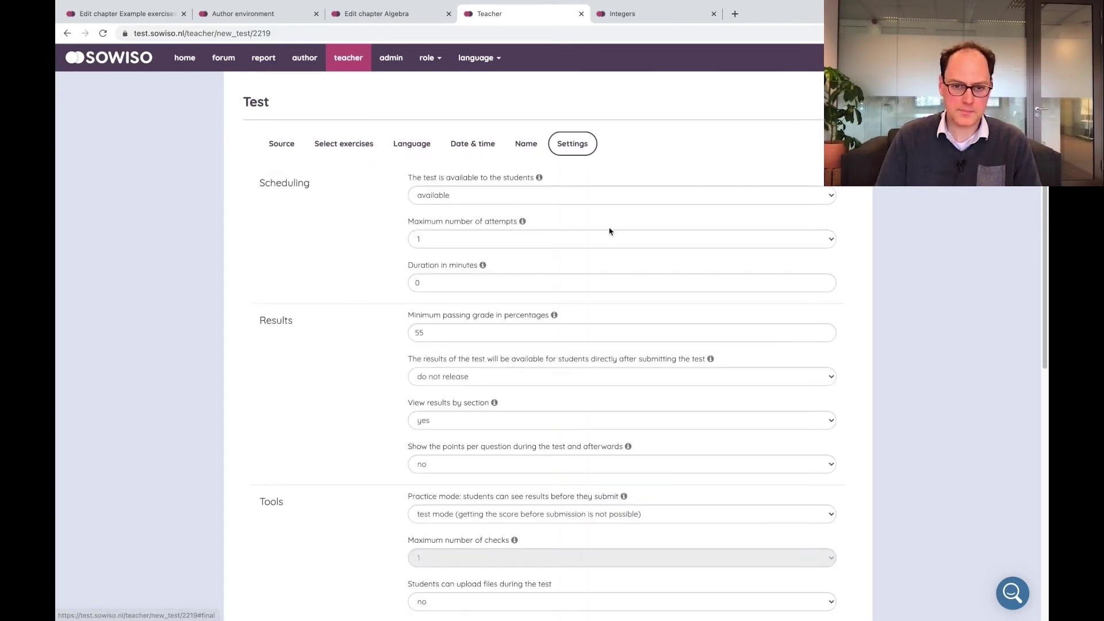
pyautogui.scroll(-6, 608, 229)
pyautogui.scroll(-2, 543, 363)
pyautogui.click(298, 504)
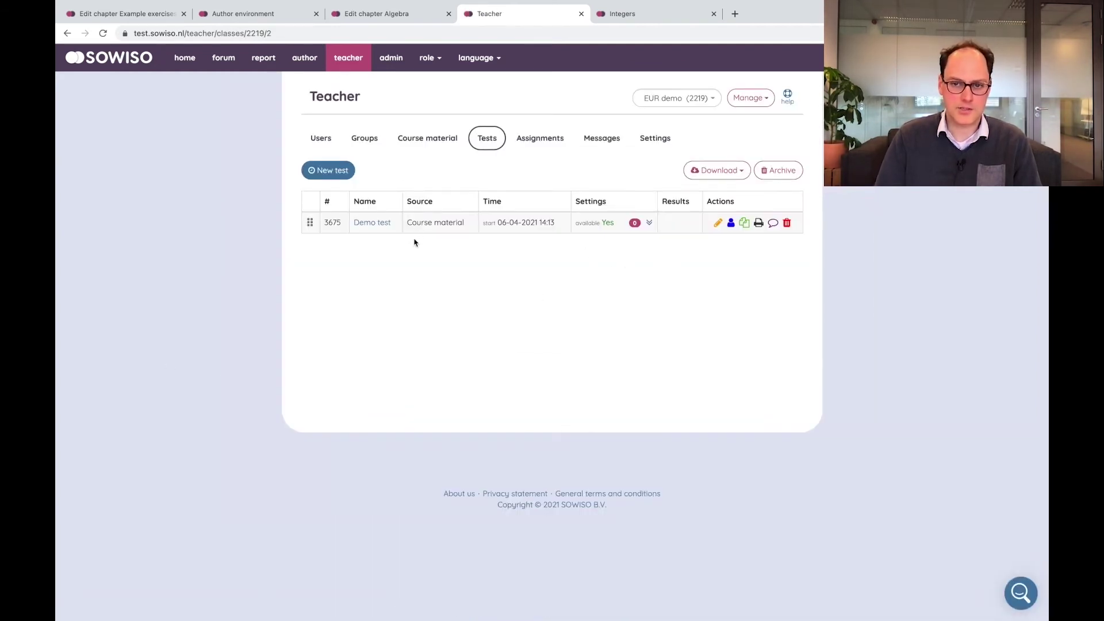
# - Start the Demo test from the course home page and skip question 1 without answering it
pyautogui.click(184, 58)
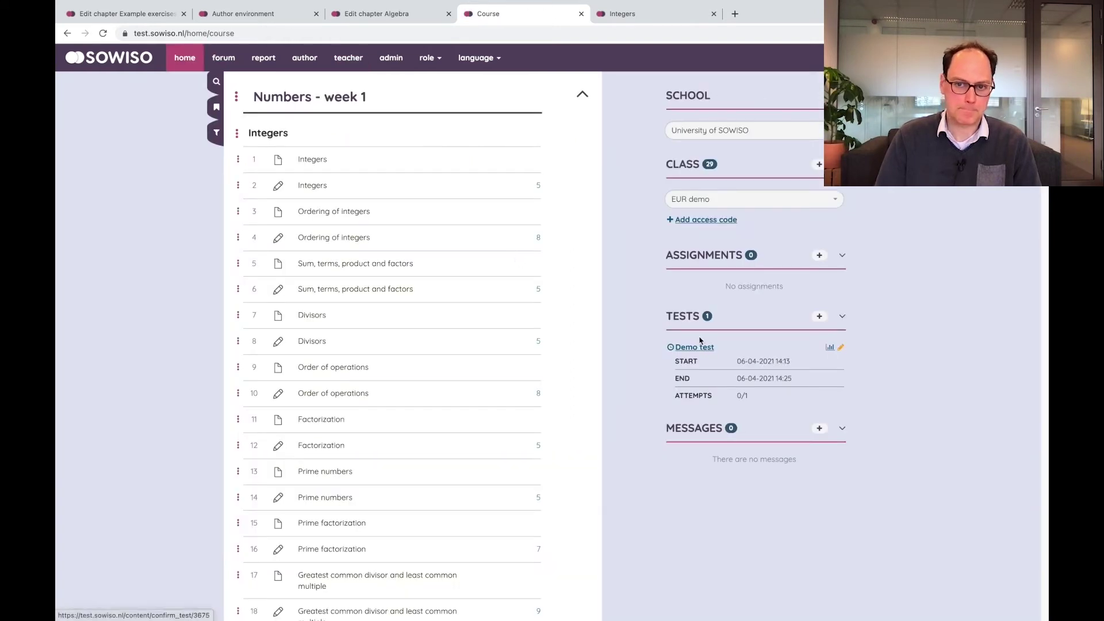
pyautogui.click(702, 352)
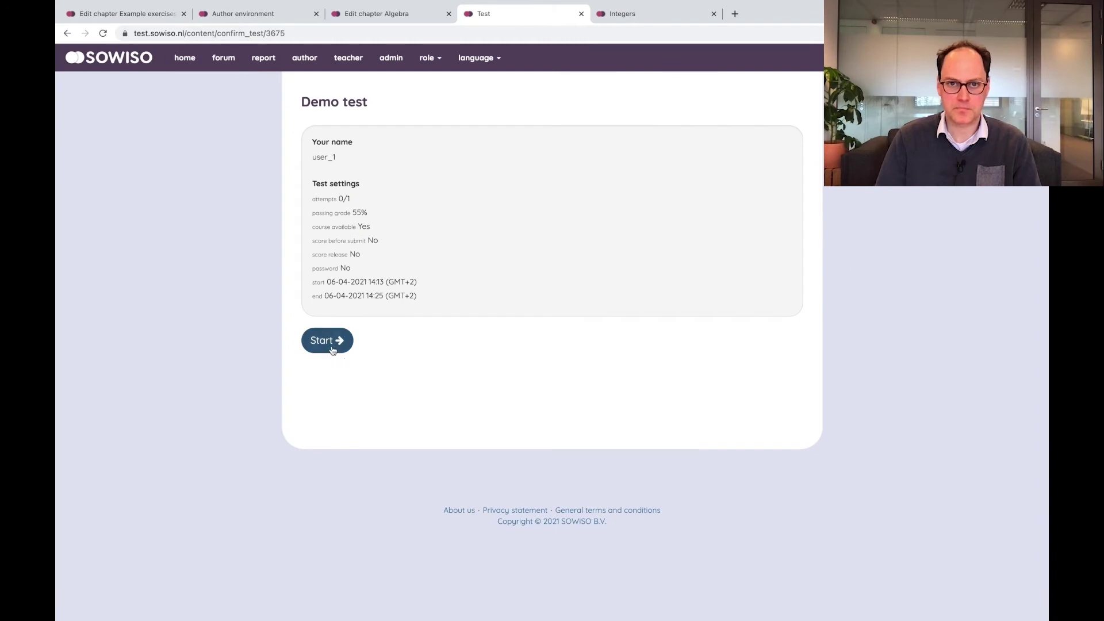
pyautogui.click(318, 341)
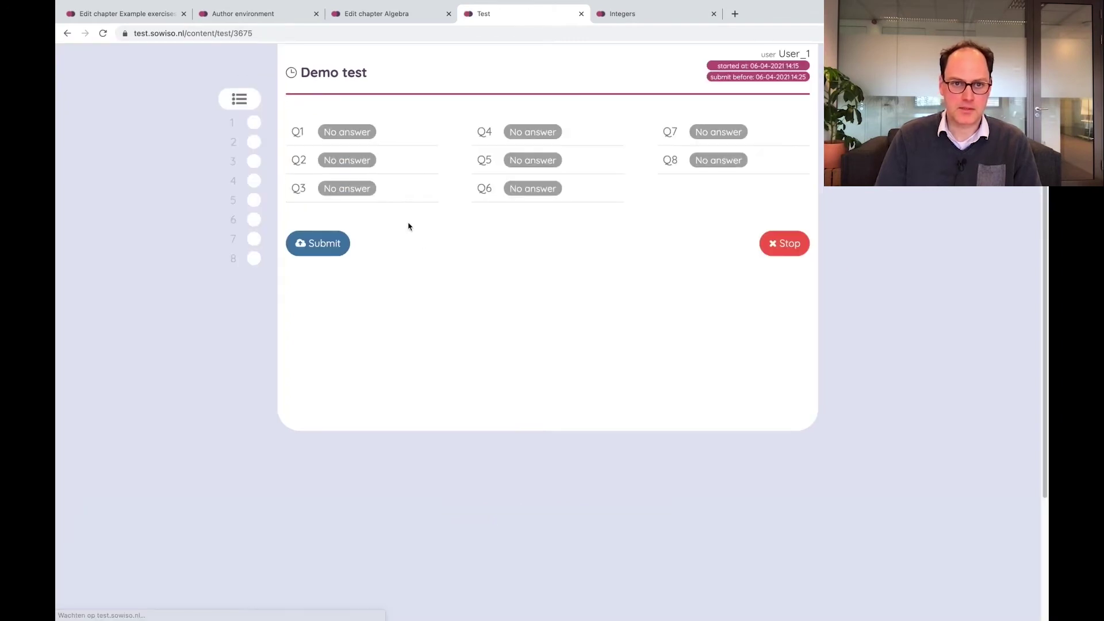
pyautogui.click(377, 143)
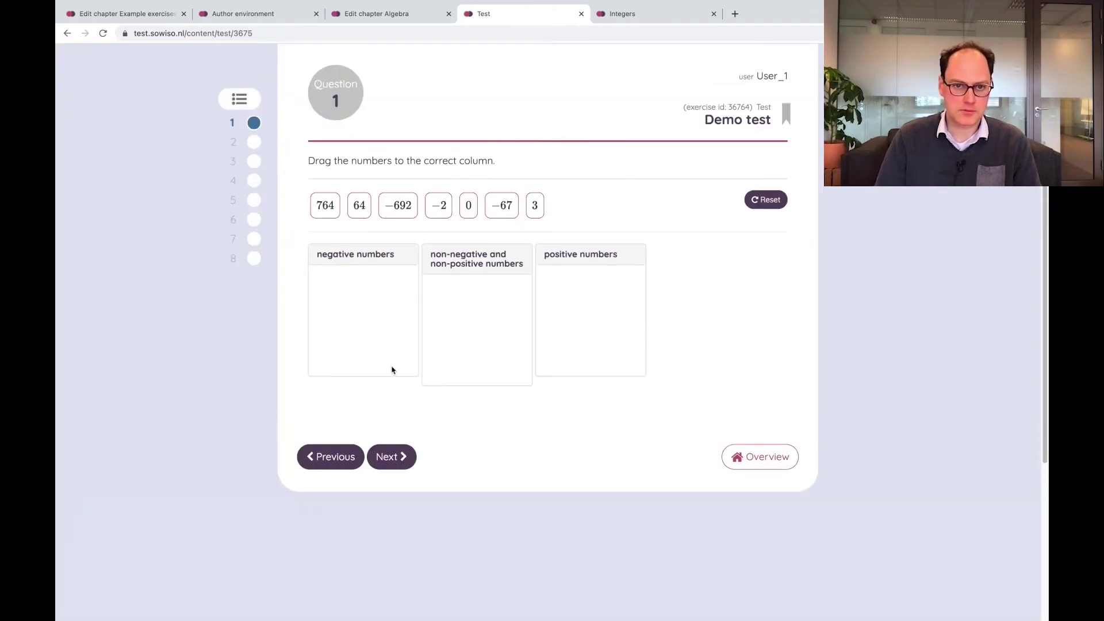
pyautogui.click(400, 457)
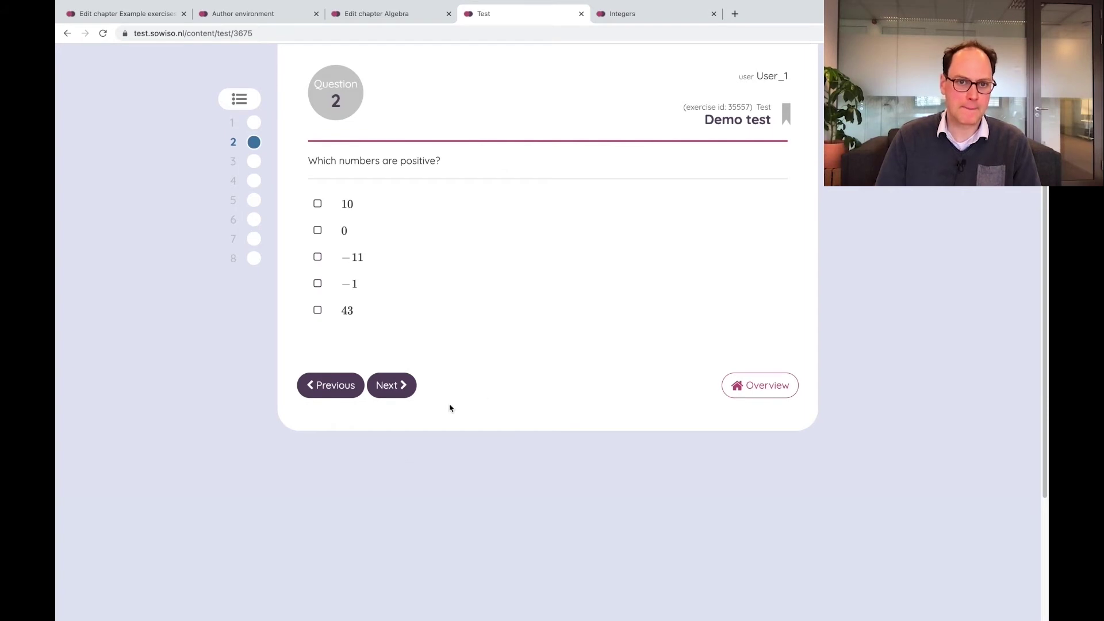
# - Answer question 2 with 10 and 43 and question 3 with −5 and −24, and return to the test overview
pyautogui.click(377, 215)
pyautogui.click(369, 310)
pyautogui.click(404, 397)
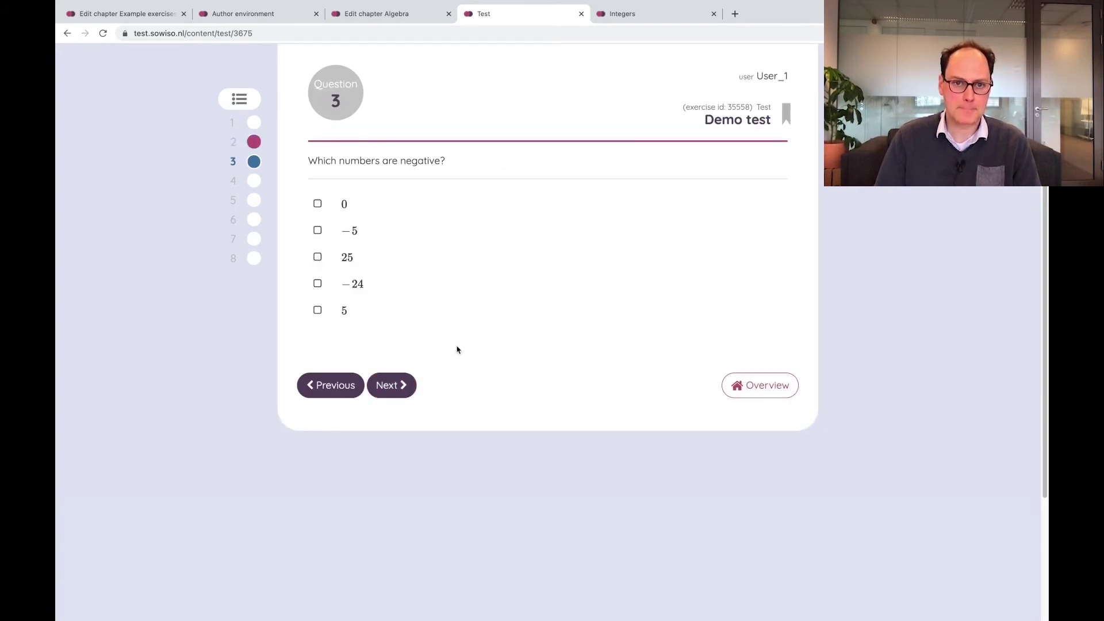
pyautogui.click(384, 241)
pyautogui.click(377, 292)
pyautogui.click(756, 389)
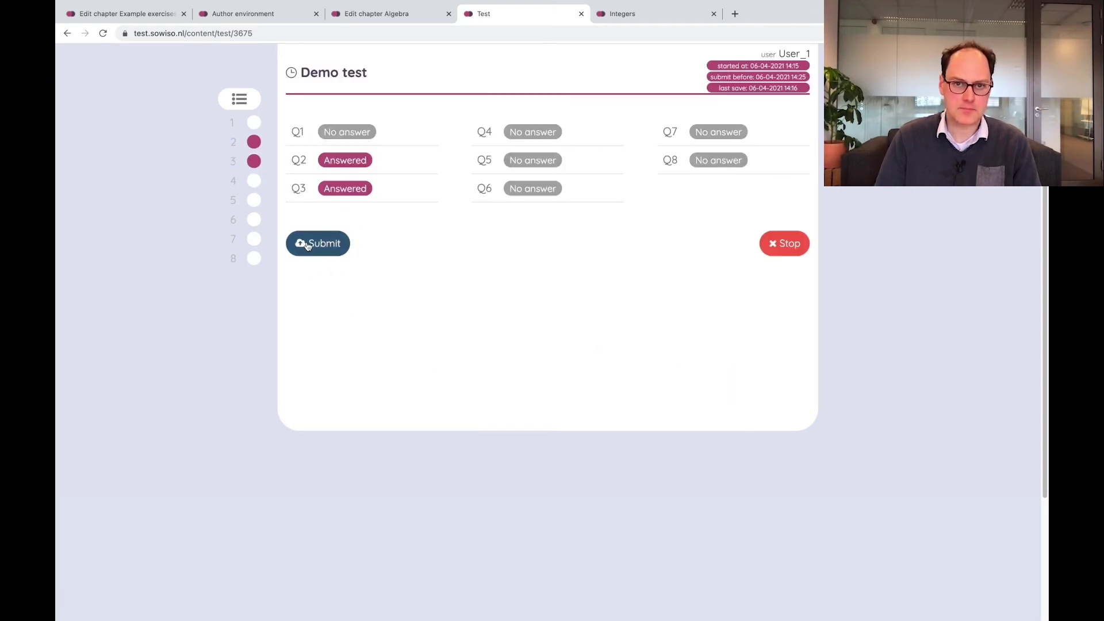
# - Submit the Demo test answers and continue back to the course home page
pyautogui.click(330, 238)
pyautogui.click(414, 157)
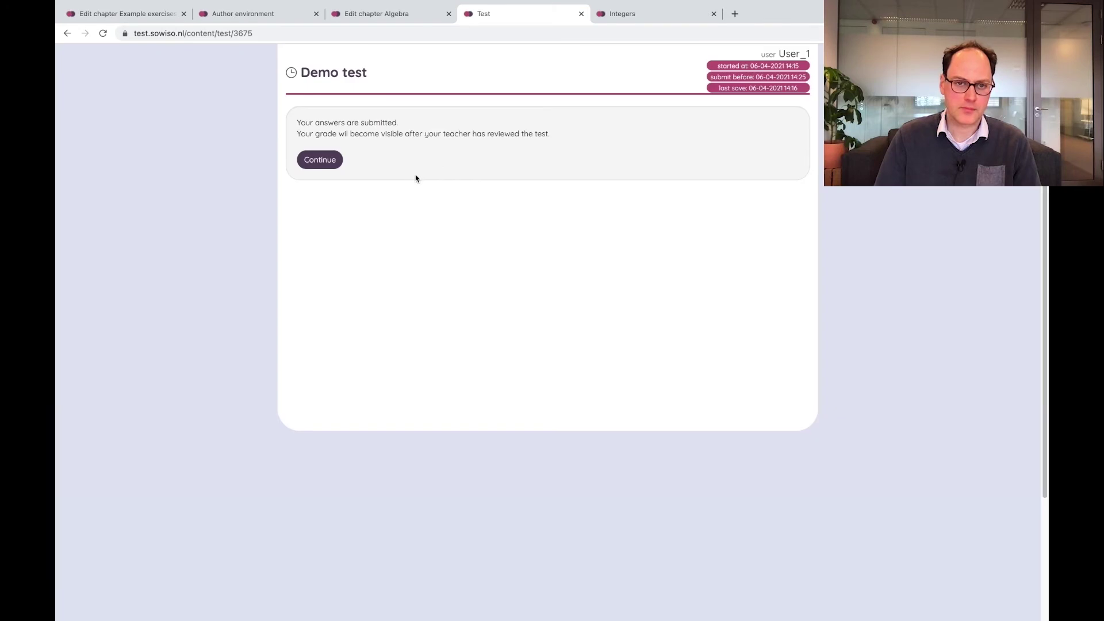
pyautogui.click(316, 163)
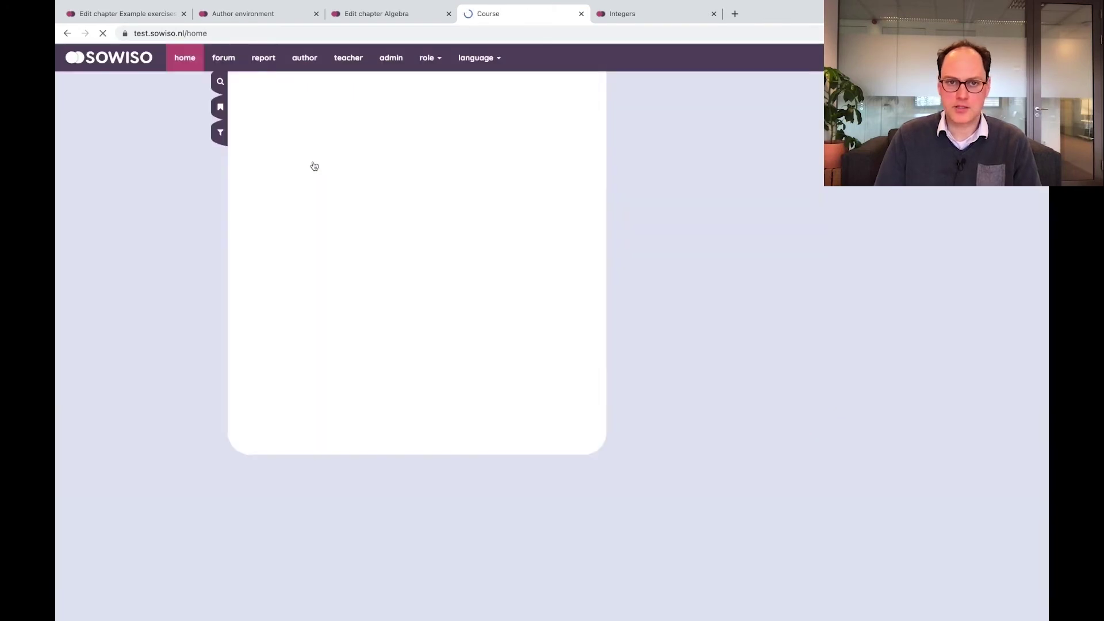
# - Open the student's submitted Demo test from the test results in the teacher environment
pyautogui.click(348, 57)
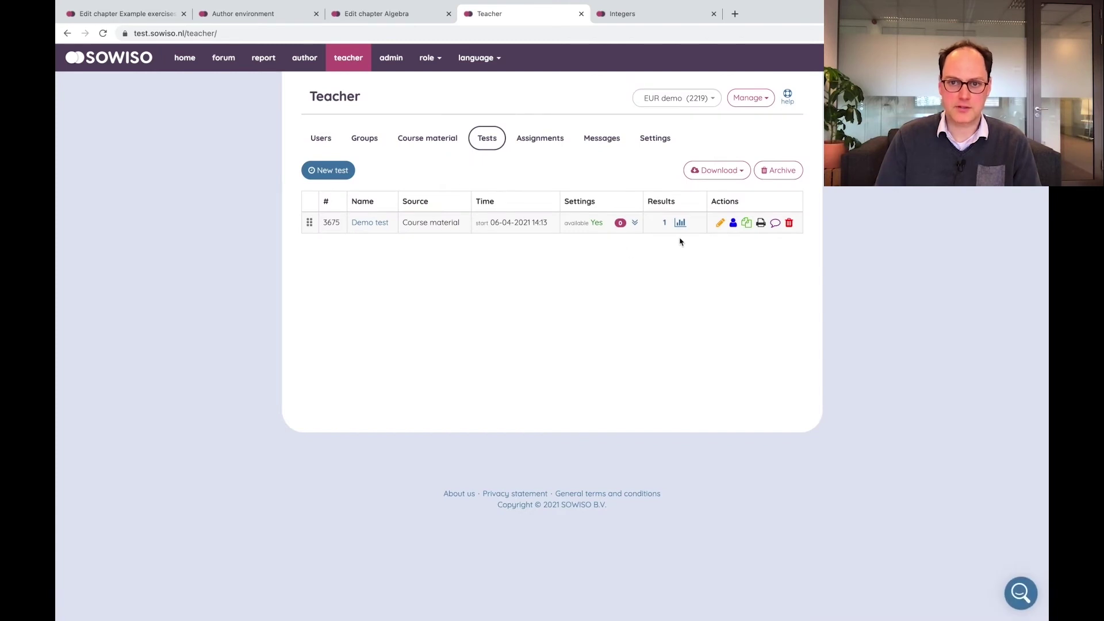
pyautogui.click(680, 222)
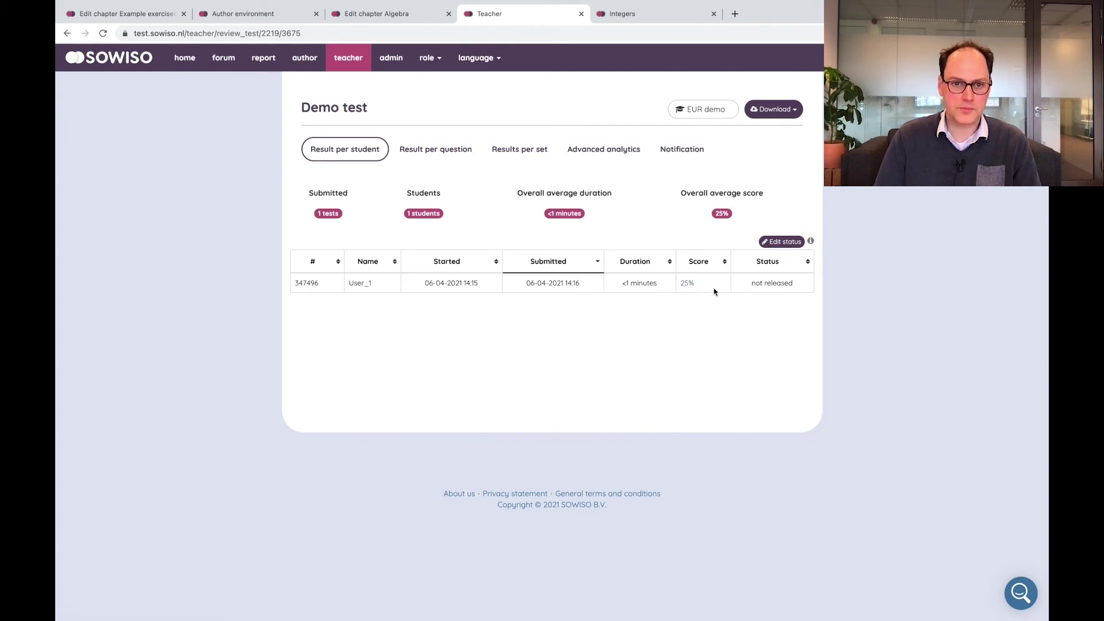
pyautogui.click(687, 283)
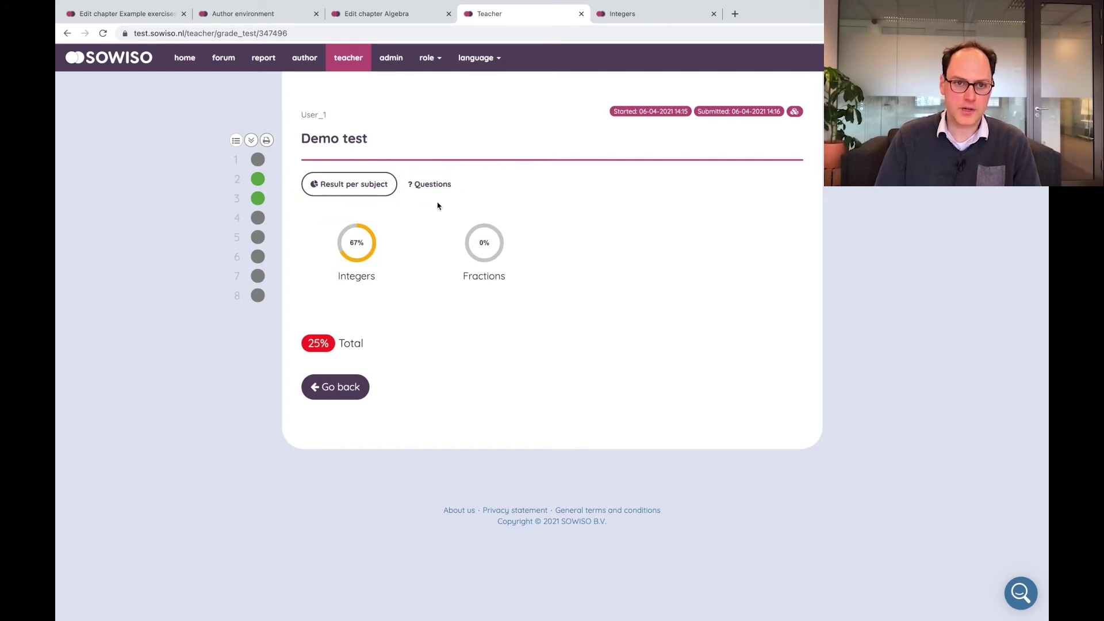
# - Give question 1 of the submission an adjusted score of 25 out of 100, save it and proceed to question 2
pyautogui.click(257, 159)
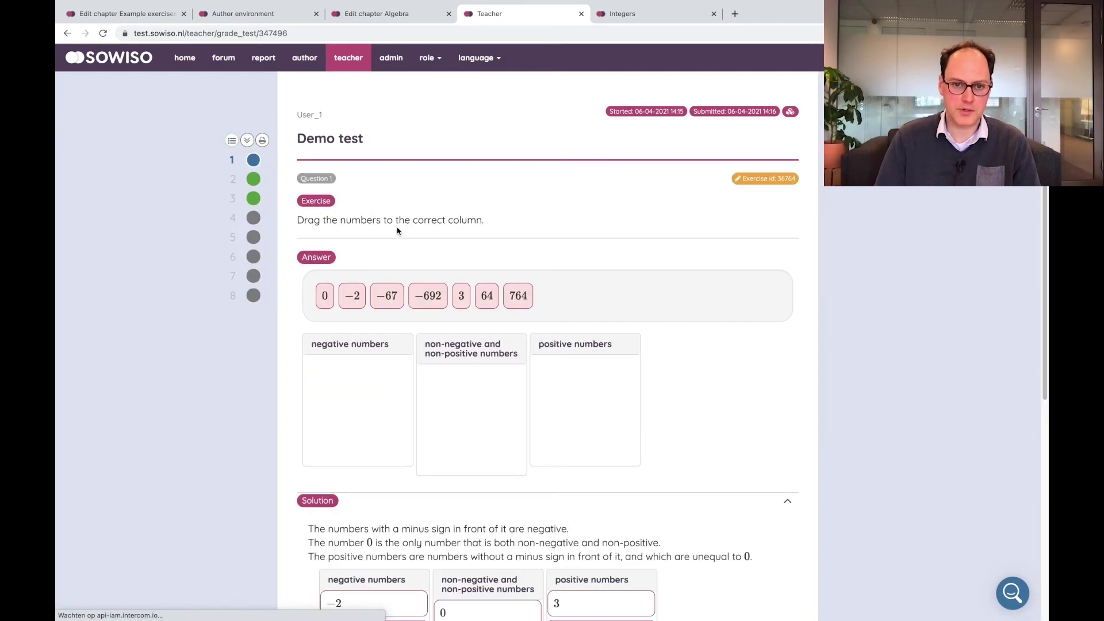
pyautogui.scroll(-6, 397, 225)
pyautogui.click(374, 443)
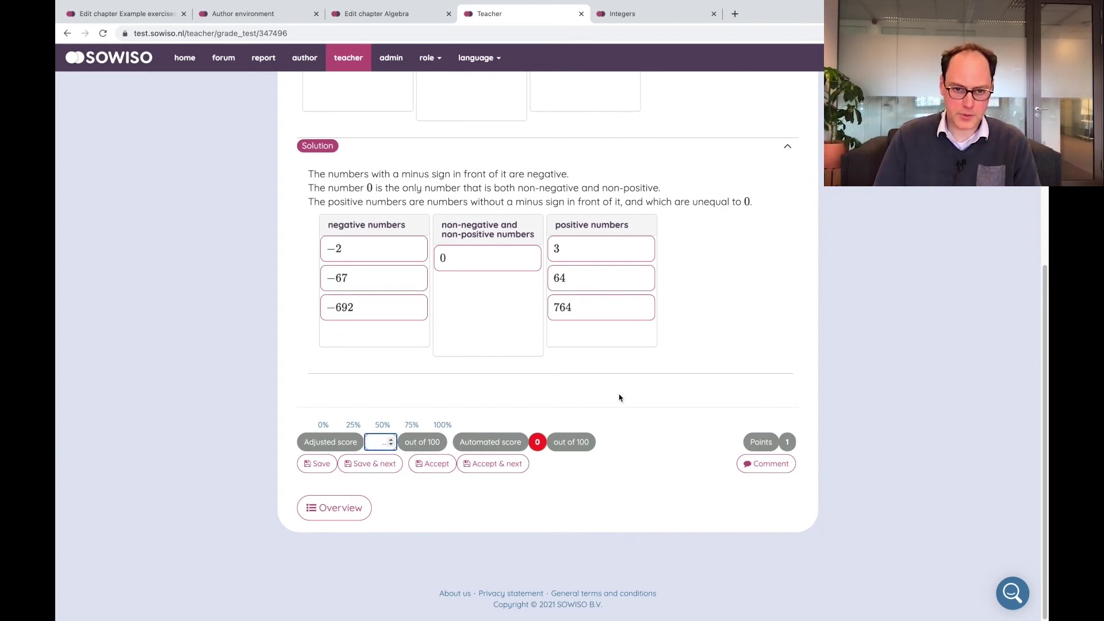
pyautogui.click(353, 424)
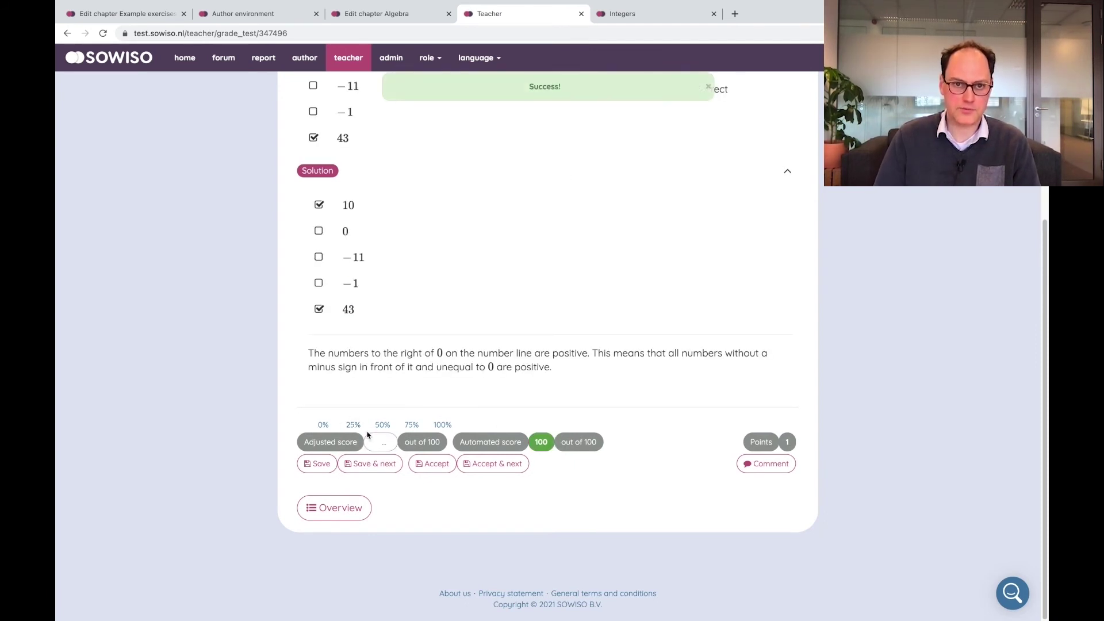
# - Review the answer to question 2 and the scores per question, and return to the results per student
pyautogui.scroll(5, 421, 339)
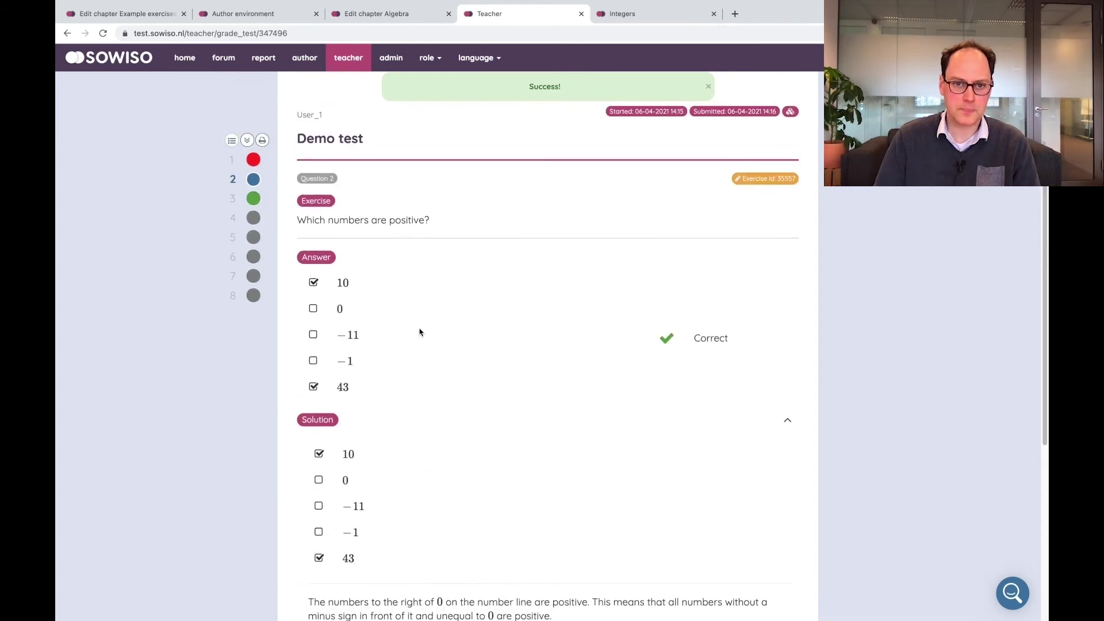
pyautogui.click(231, 140)
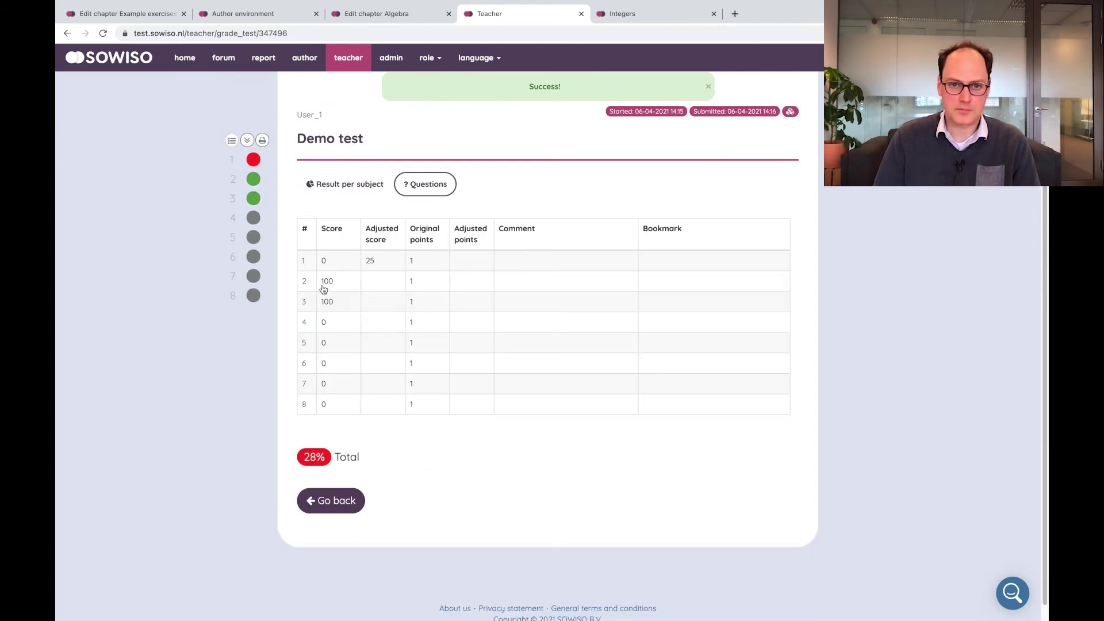
pyautogui.click(337, 506)
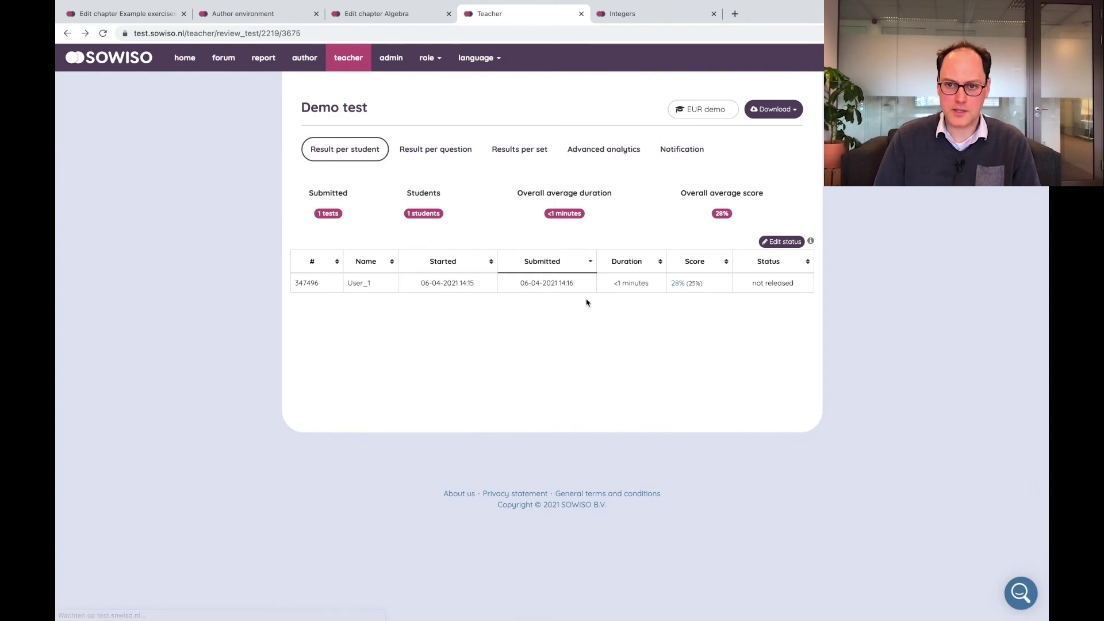
# - Set the status of the student's Demo test result to release and save it
pyautogui.click(781, 242)
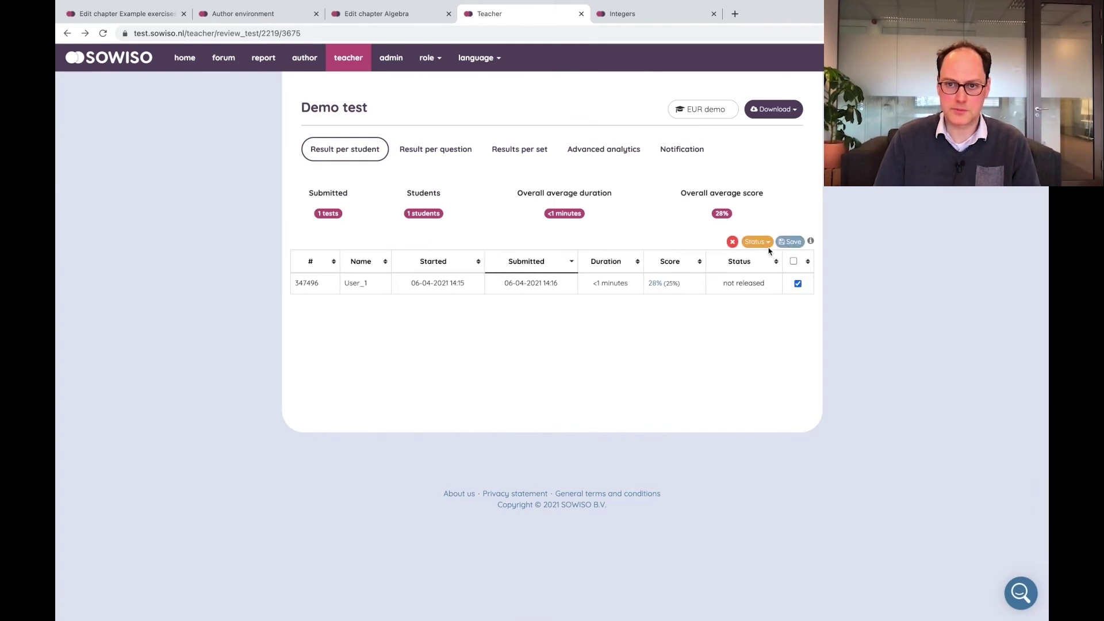
pyautogui.click(768, 246)
pyautogui.click(768, 254)
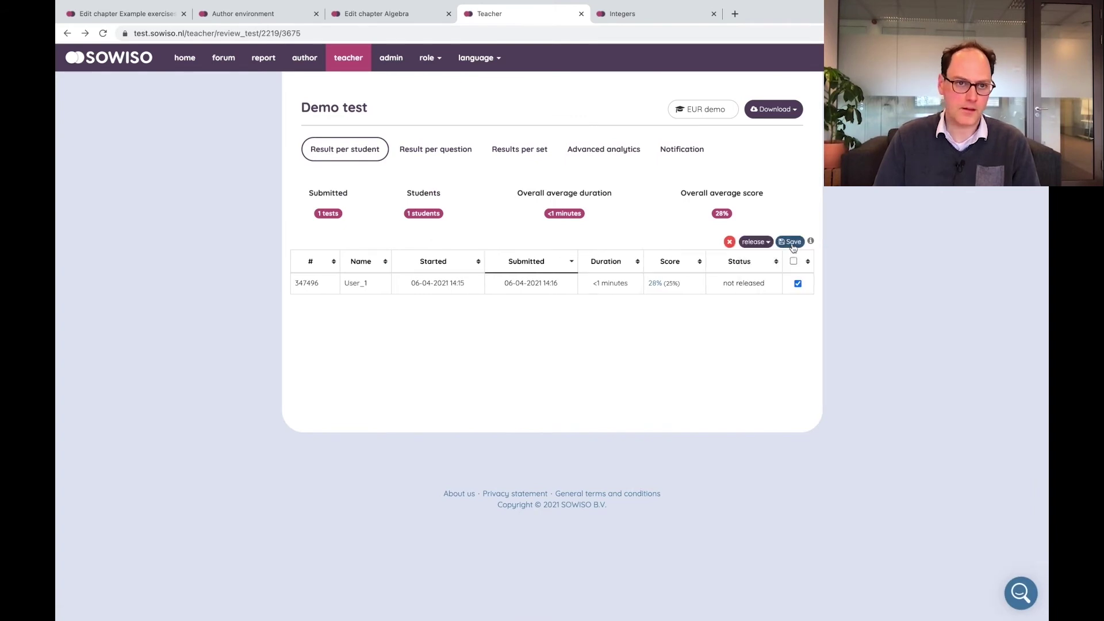
pyautogui.click(791, 242)
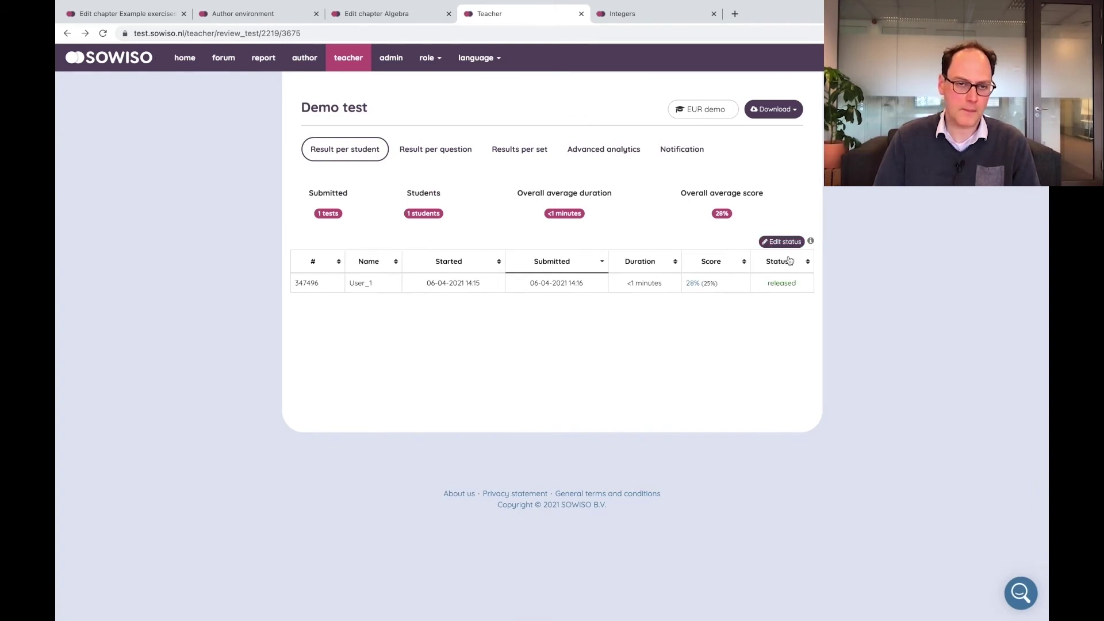
# - Switch to the student role from the home page and view the student's test results
pyautogui.click(190, 65)
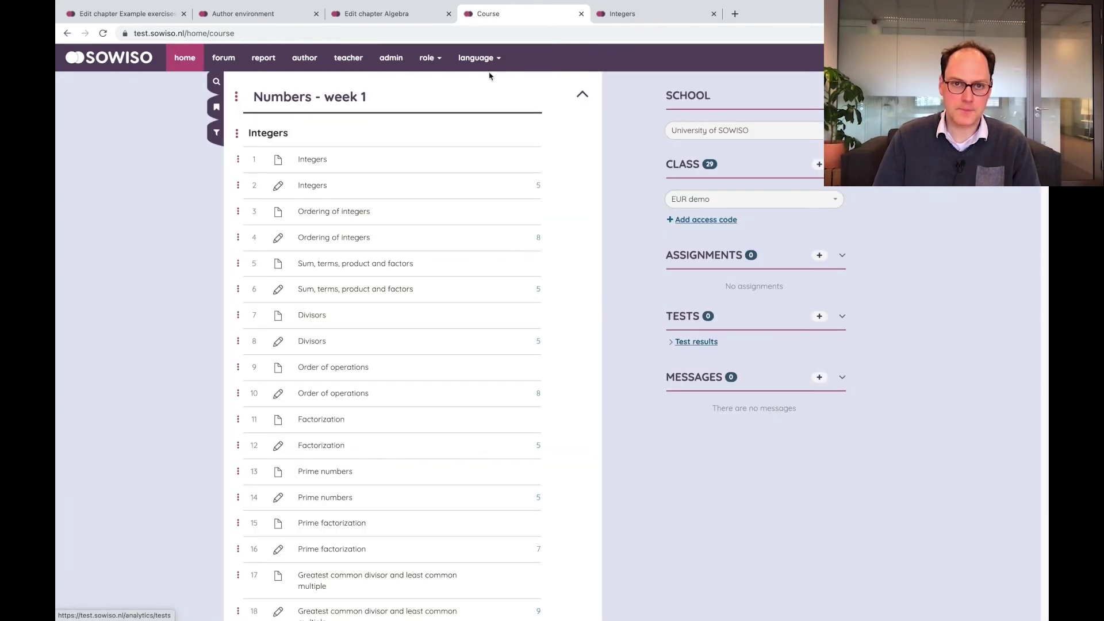
pyautogui.click(428, 58)
pyautogui.click(456, 112)
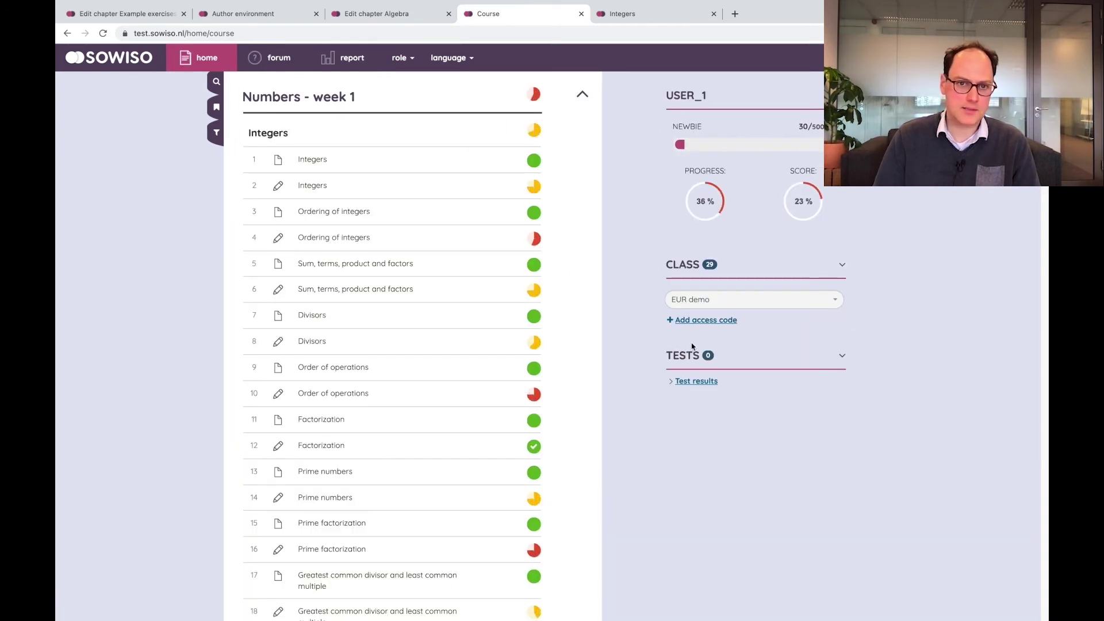
pyautogui.click(696, 381)
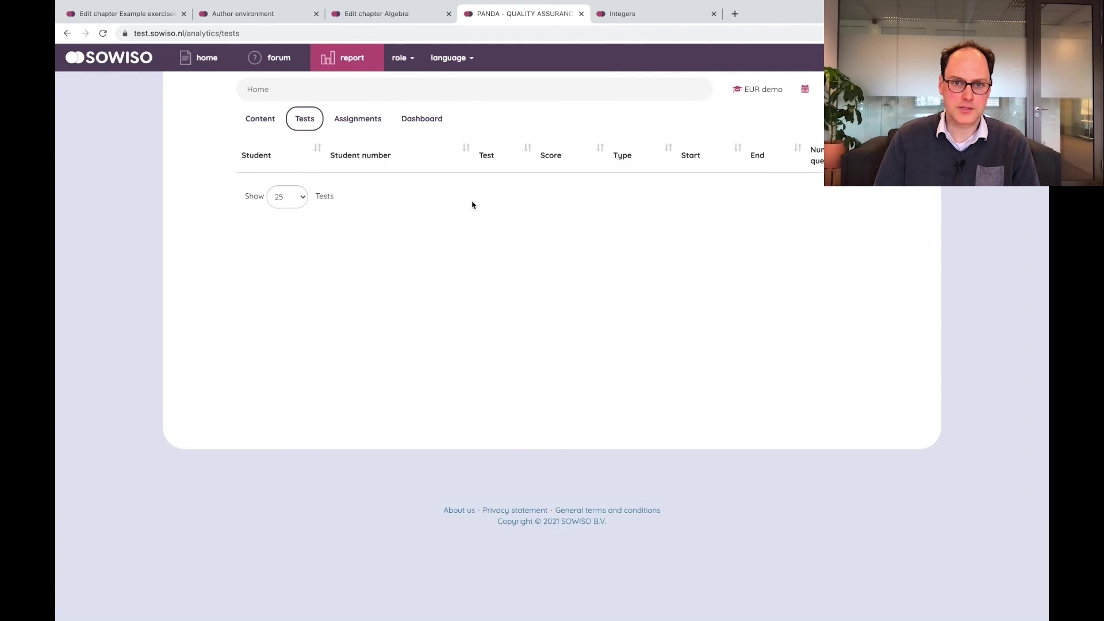
pyautogui.click(496, 185)
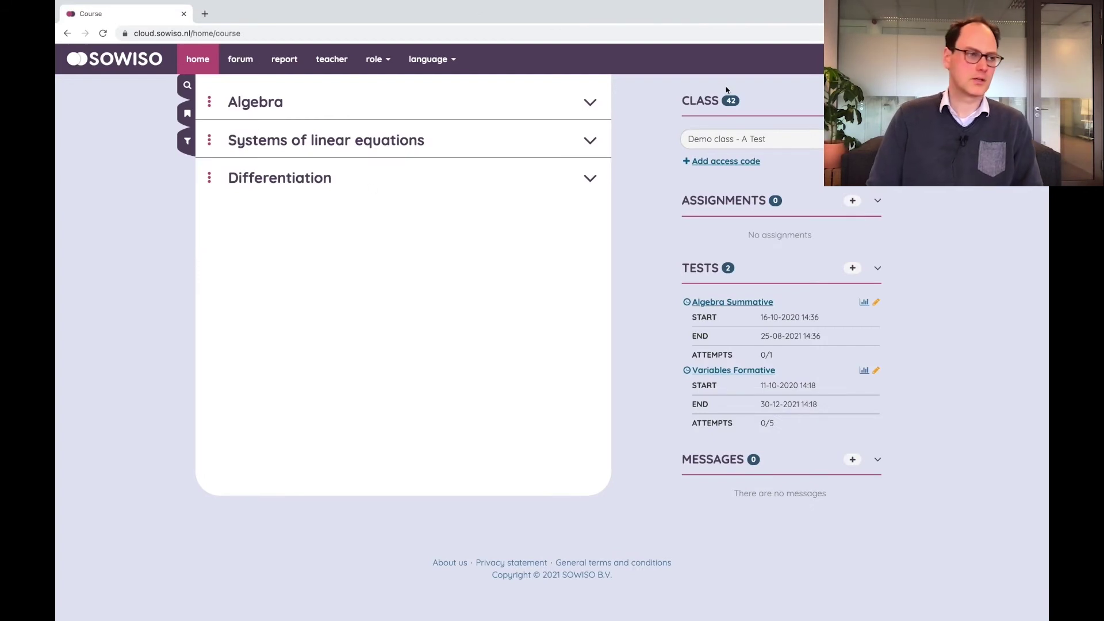
# - Expand the Algebra chapter of Demo class - A Test and inspect the students' scores and progress in the class report
pyautogui.click(587, 104)
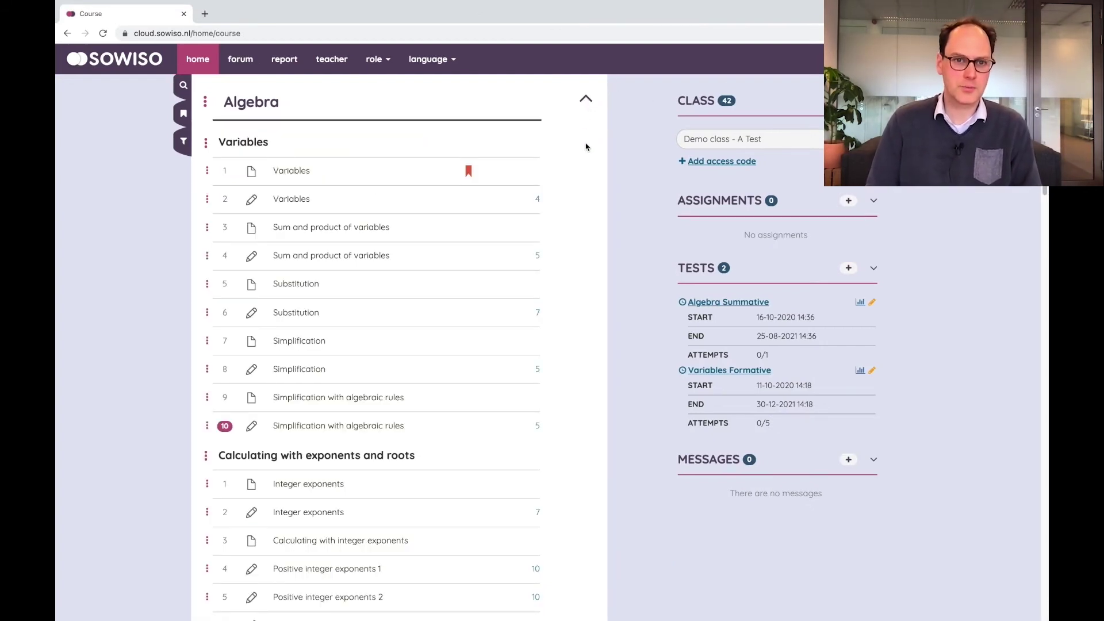
pyautogui.click(284, 59)
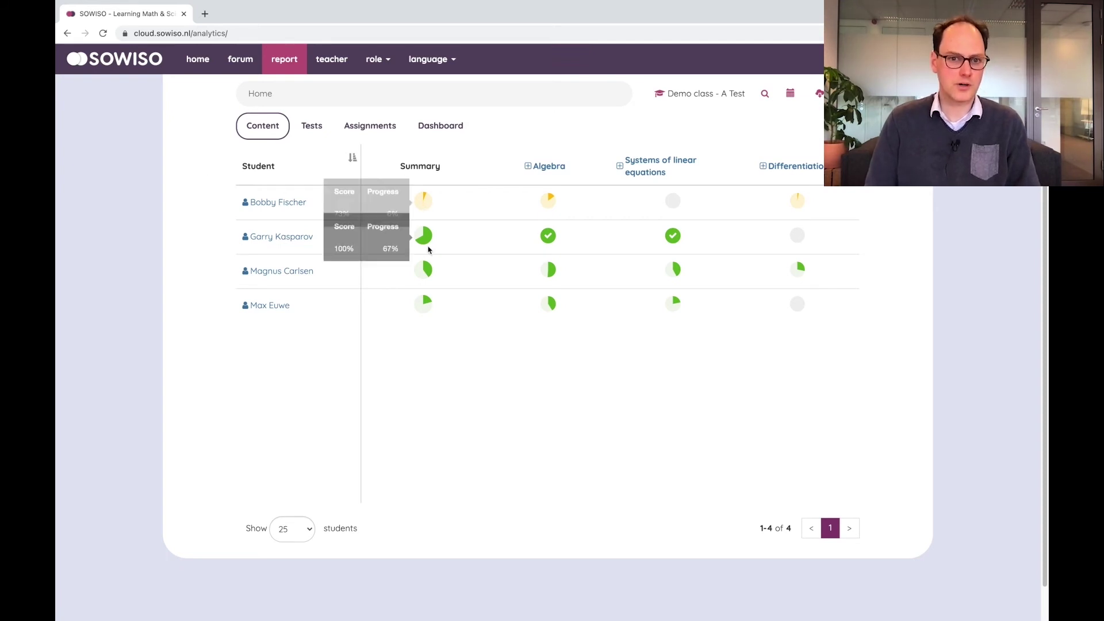
pyautogui.moveTo(428, 315)
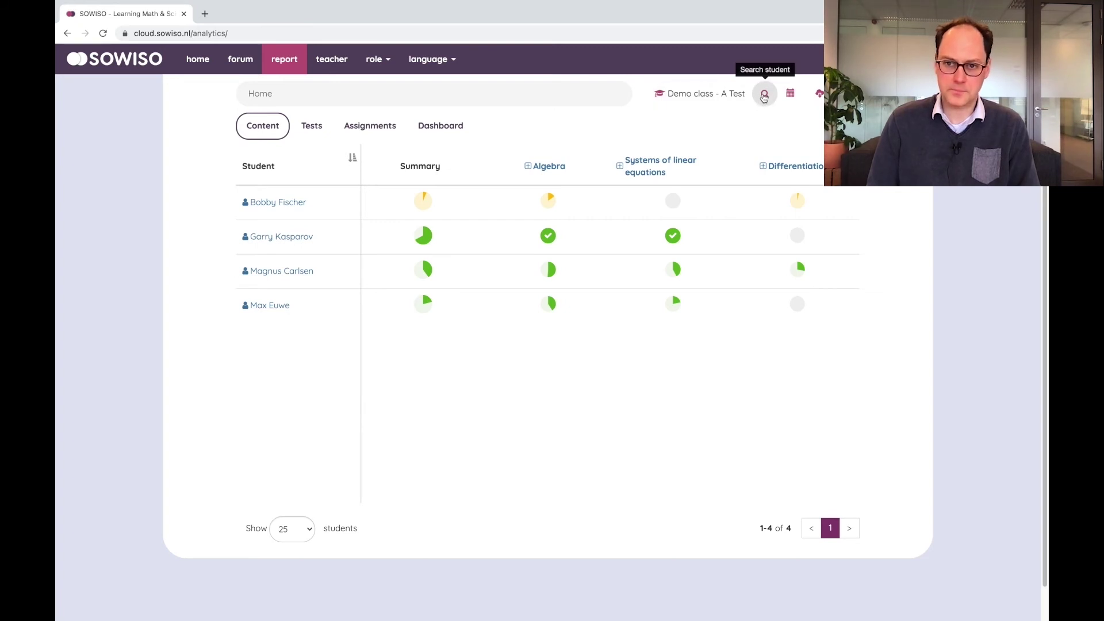
# - Search the class report for a student by first name and check the time filter
pyautogui.click(764, 95)
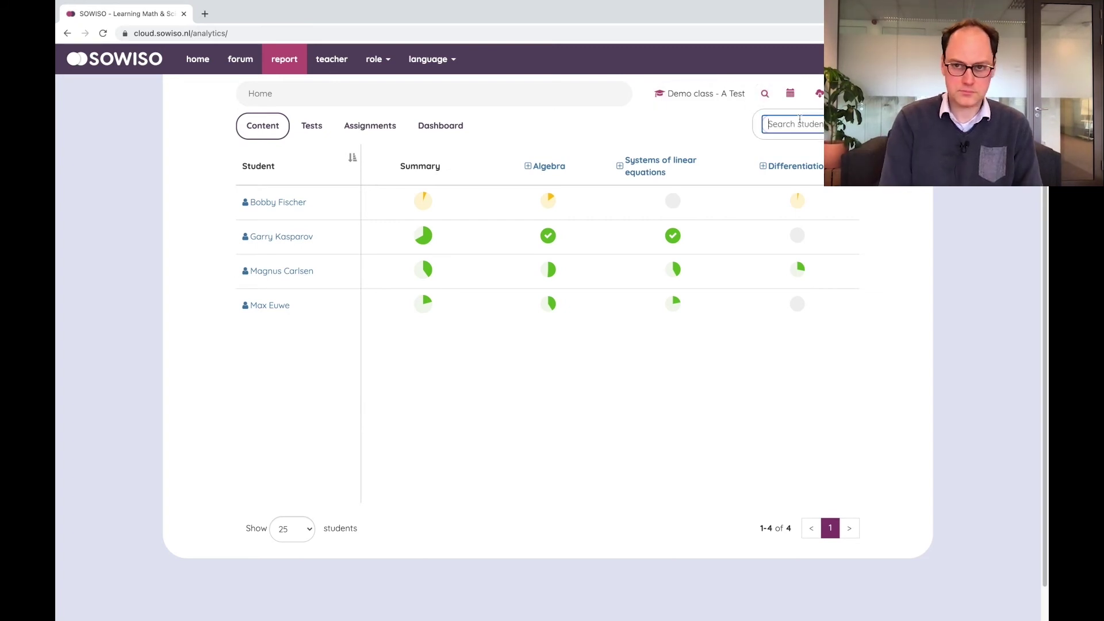
pyautogui.write('Bobby')
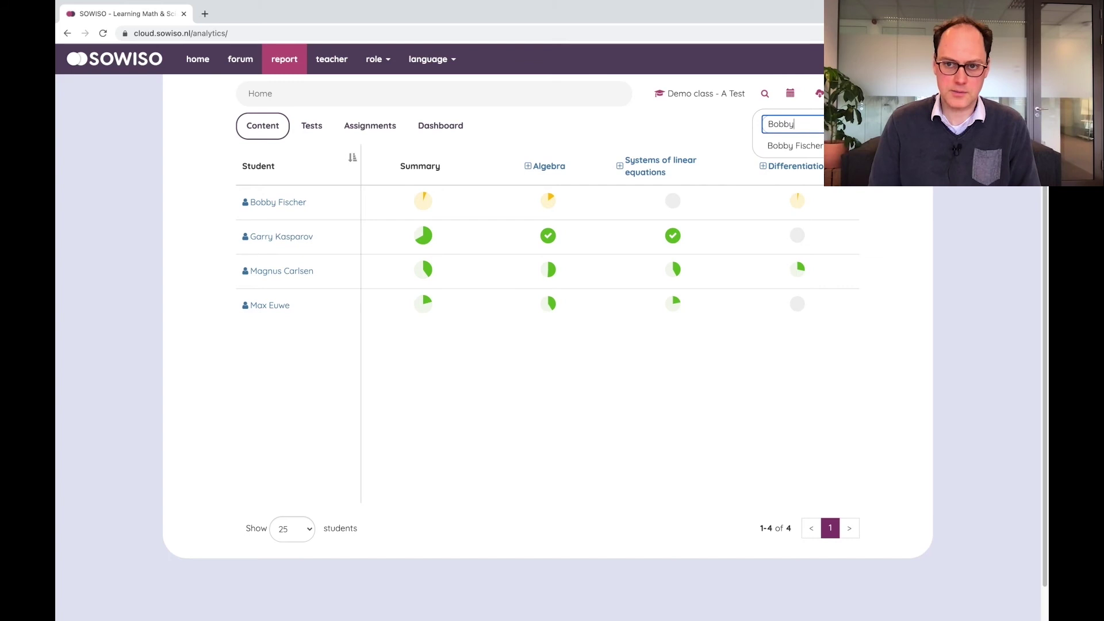
pyautogui.press('Return')
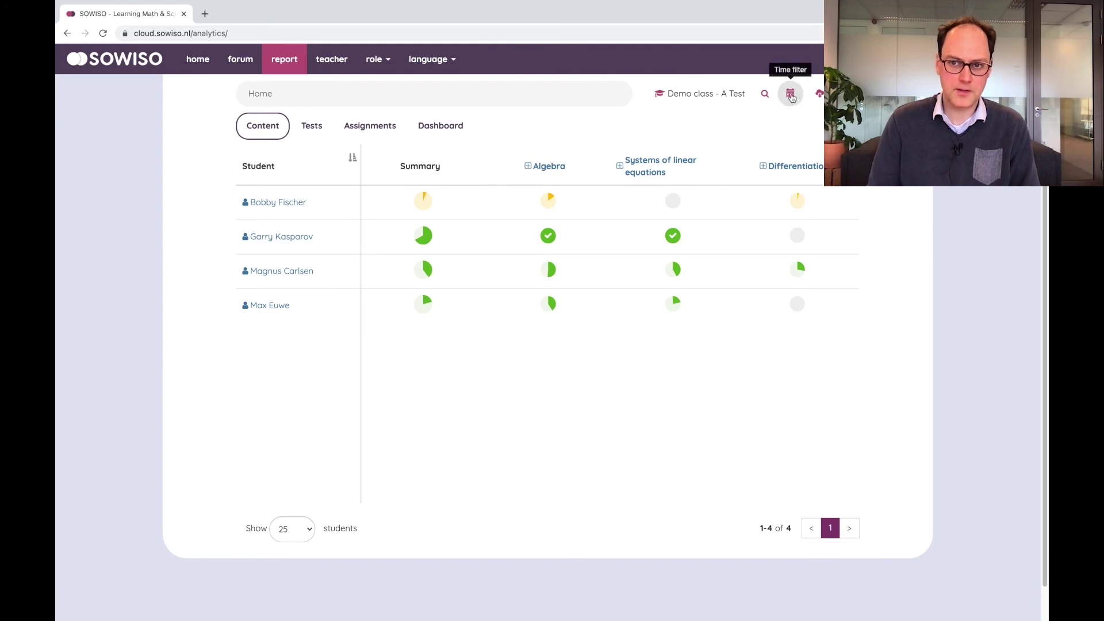
pyautogui.click(791, 95)
pyautogui.click(792, 97)
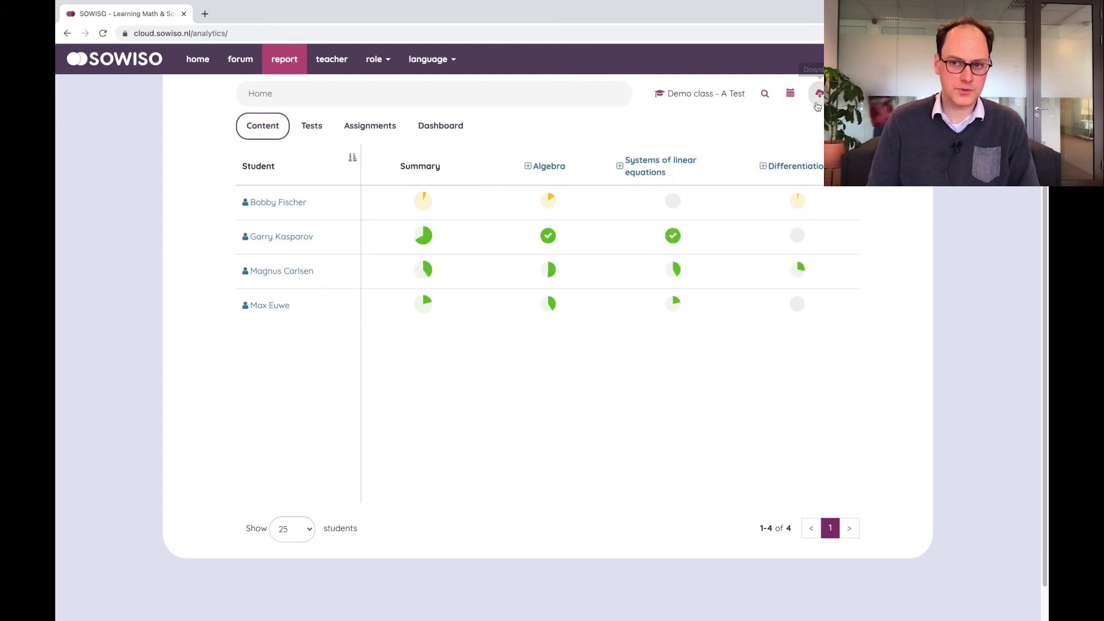
# - Download the class report as report.xls and inspect the first student's score and progress for Differentiation
pyautogui.click(820, 94)
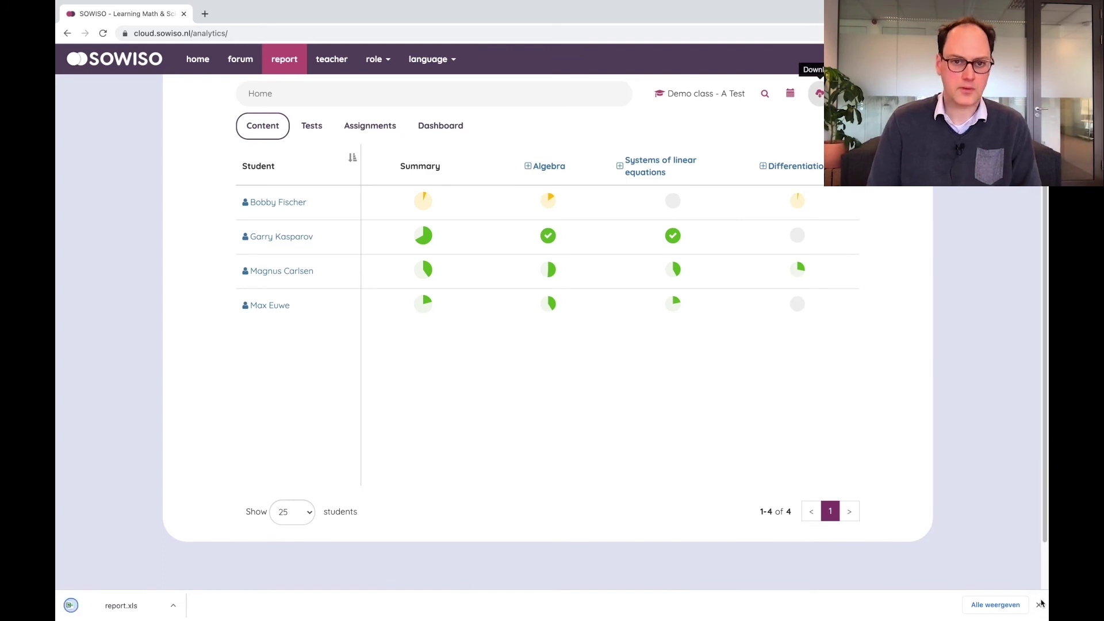
pyautogui.click(1038, 605)
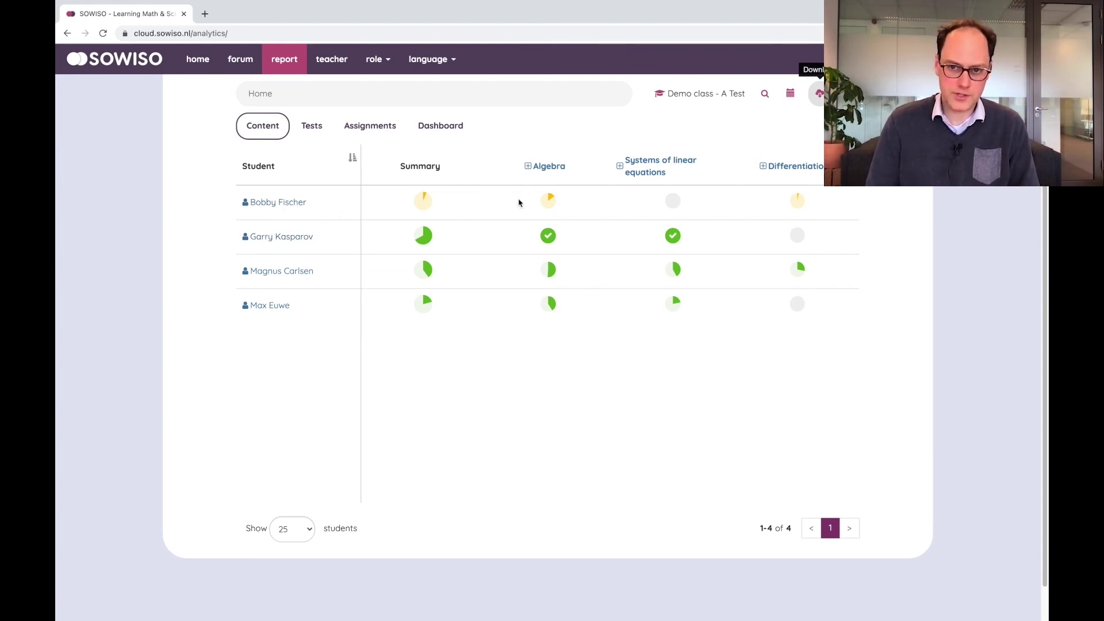
pyautogui.moveTo(792, 203)
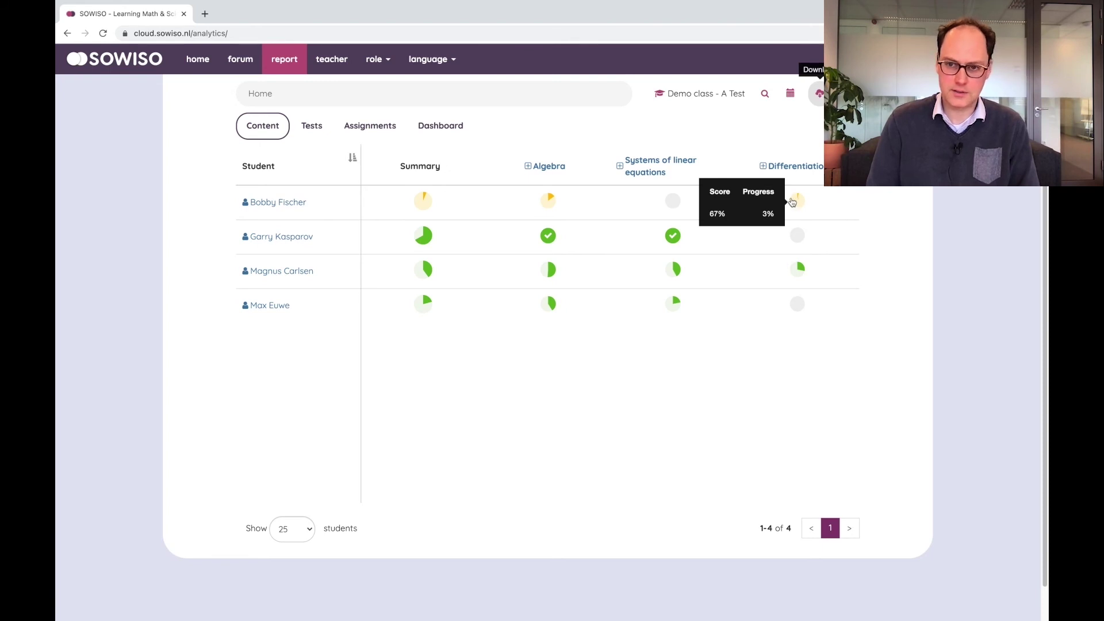
# - Drill down in the class report through Differentiation and Quotient rule to The quotient rule 1 and inspect the first student's exercise results
pyautogui.click(807, 167)
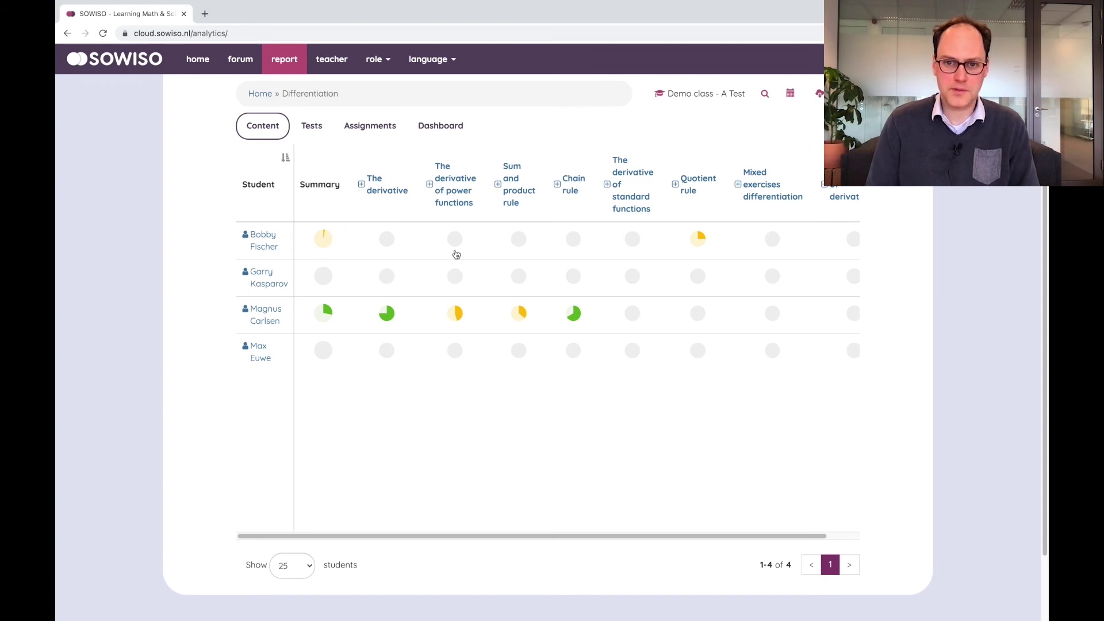
pyautogui.moveTo(704, 241)
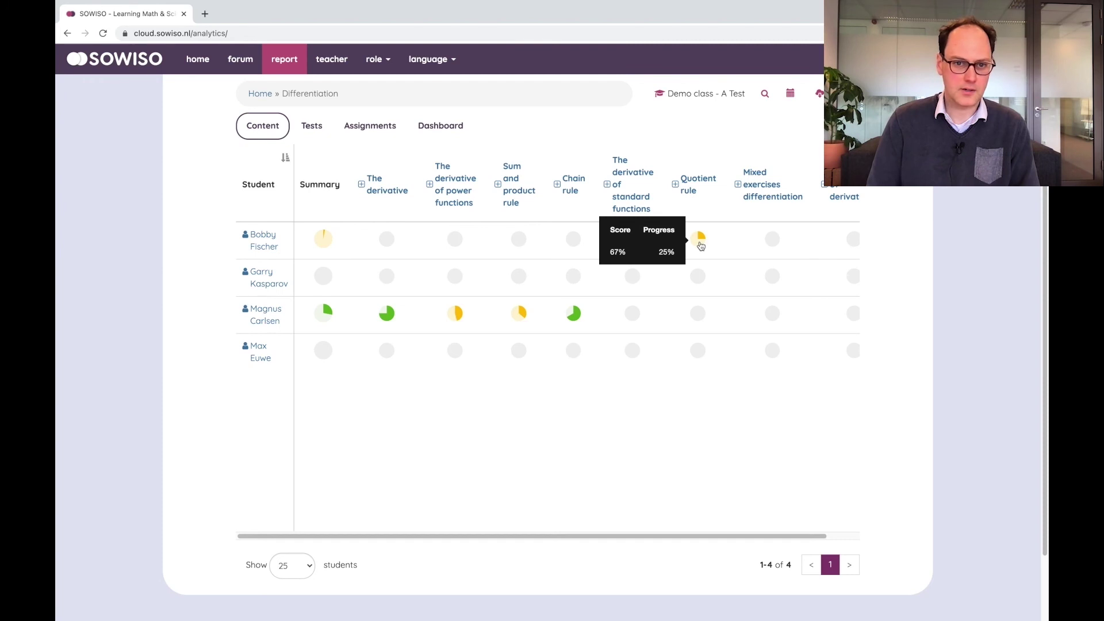
pyautogui.click(693, 195)
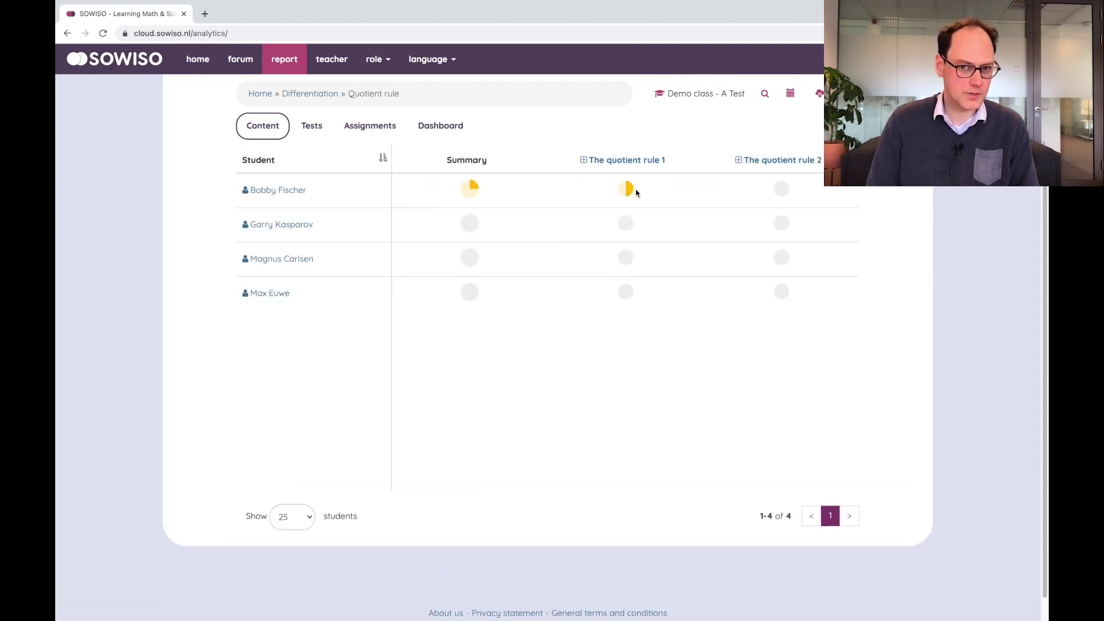
pyautogui.click(626, 162)
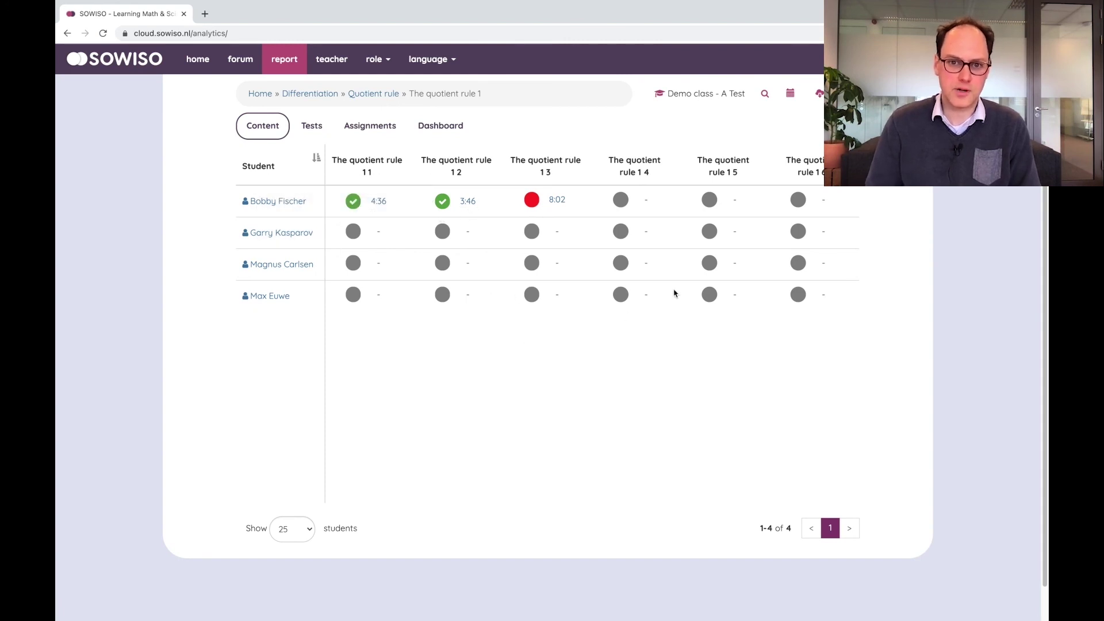
pyautogui.moveTo(567, 203)
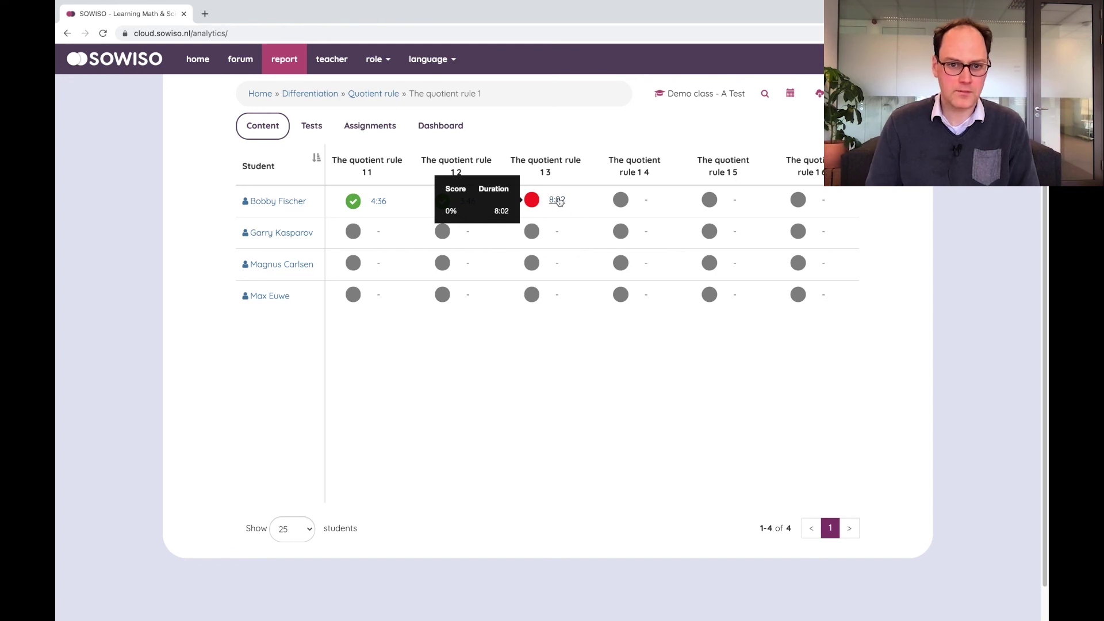
# - Open the first student's attempt at exercise 3 of The quotient rule 1 and review the answers, feedback and worked solution
pyautogui.click(557, 200)
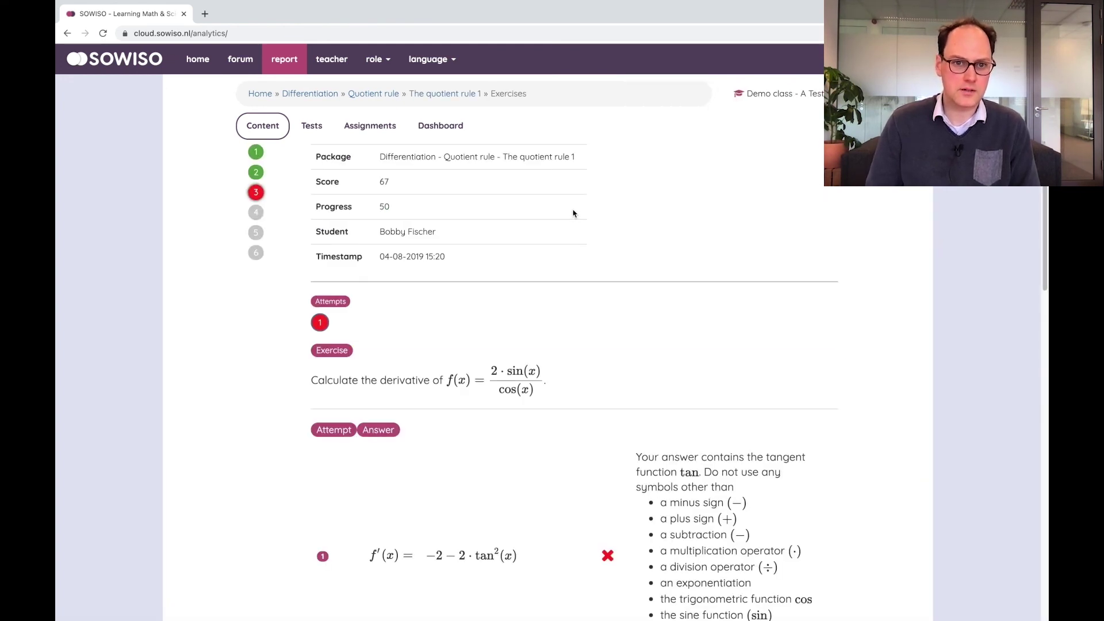
pyautogui.scroll(-3, 573, 213)
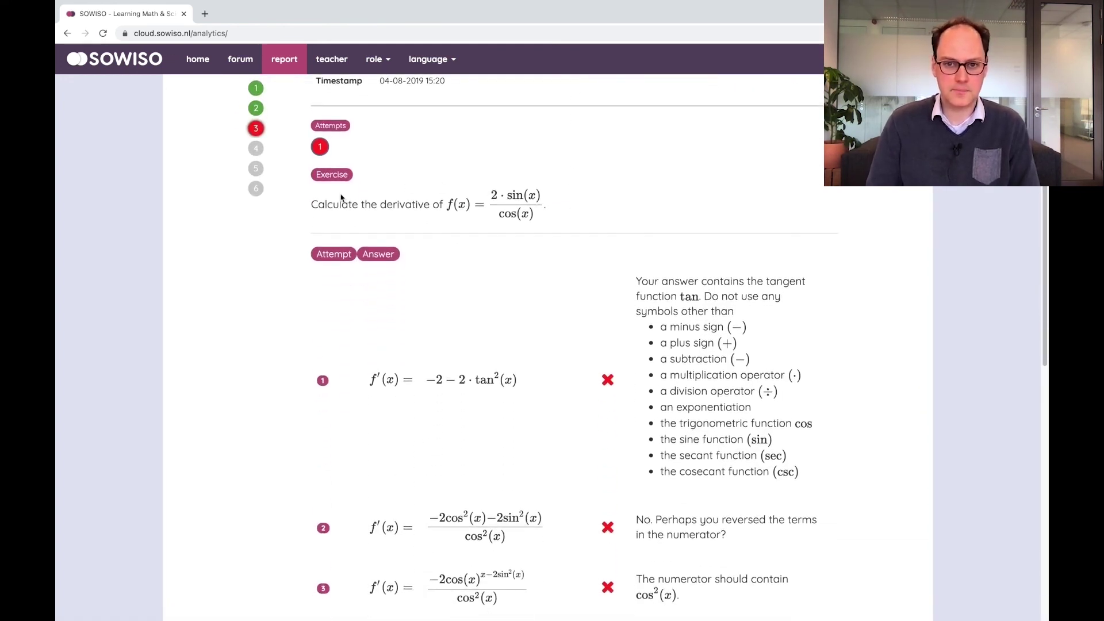
pyautogui.scroll(-3, 569, 219)
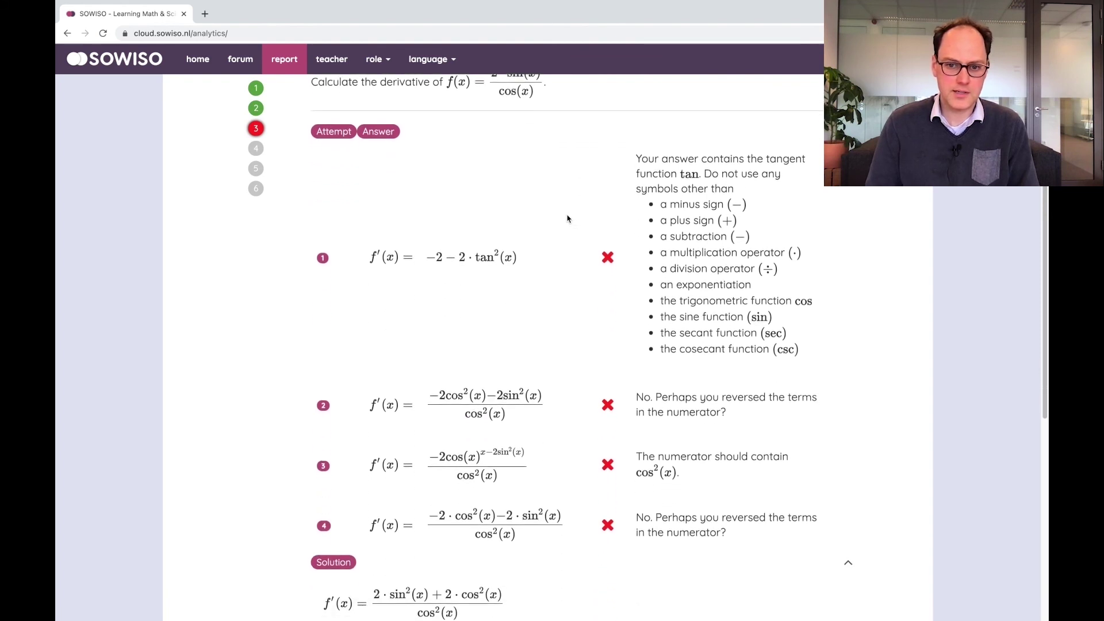
pyautogui.rightClick(492, 391)
pyautogui.click(642, 413)
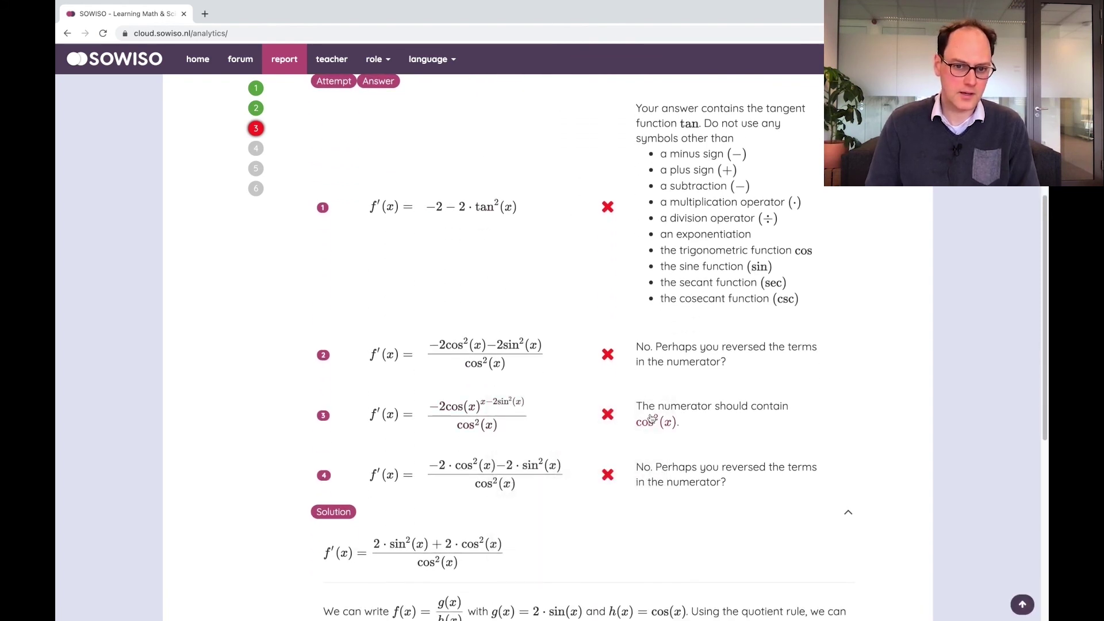
pyautogui.scroll(-5, 649, 409)
pyautogui.scroll(-1, 499, 329)
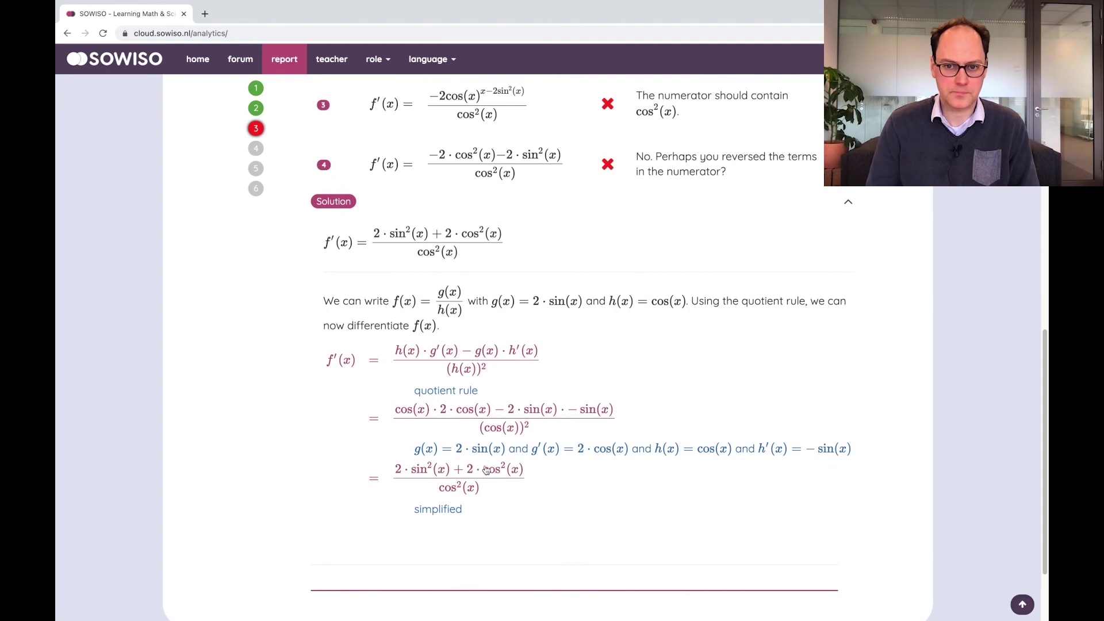
pyautogui.scroll(10, 620, 345)
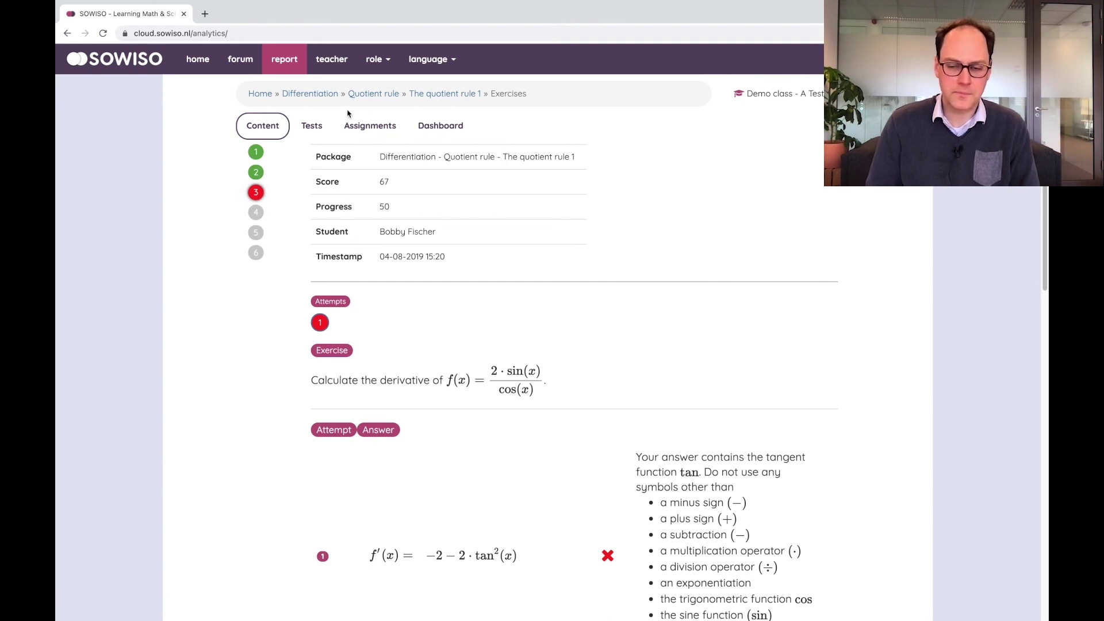
# - Return to the report's home level and examine the class dashboard's average score, progress, activity, recent packages and chapter scores
pyautogui.click(261, 95)
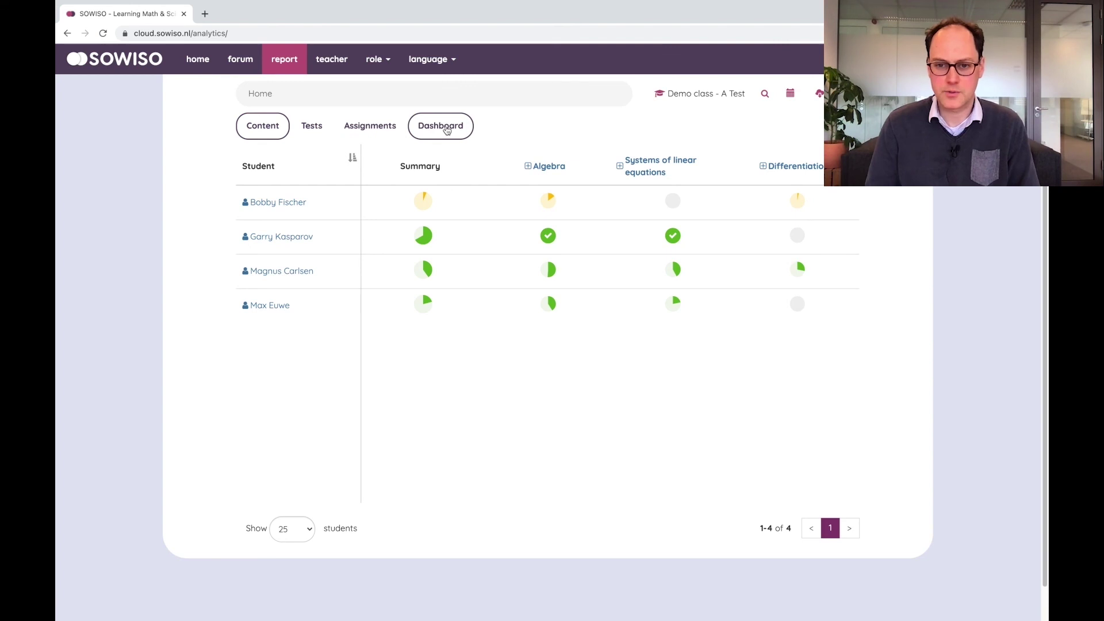
pyautogui.click(447, 130)
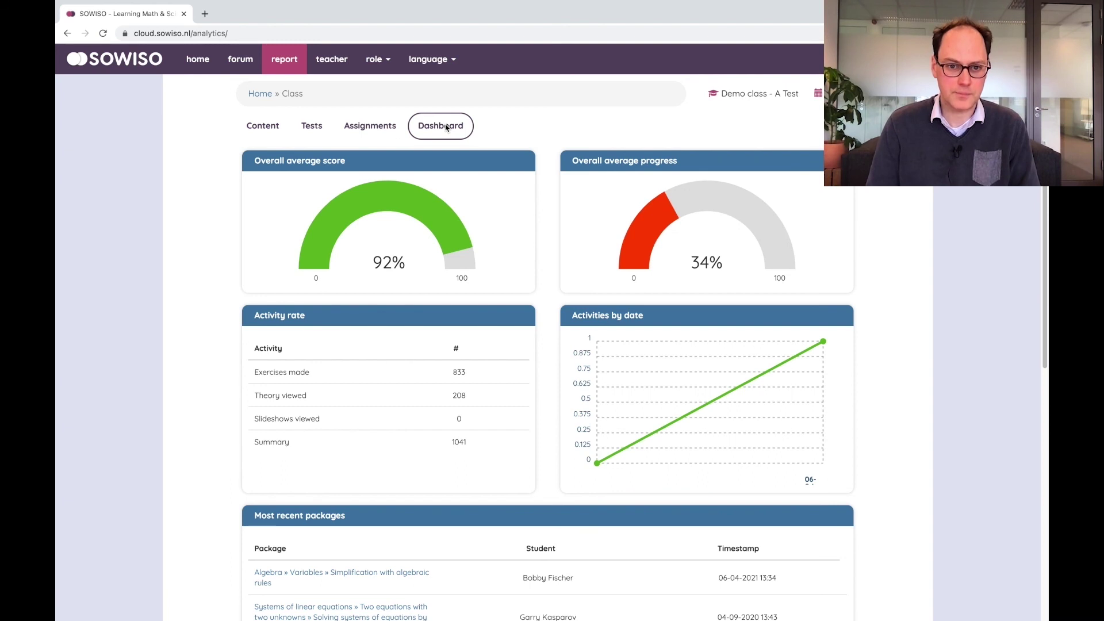
pyautogui.scroll(-3, 281, 192)
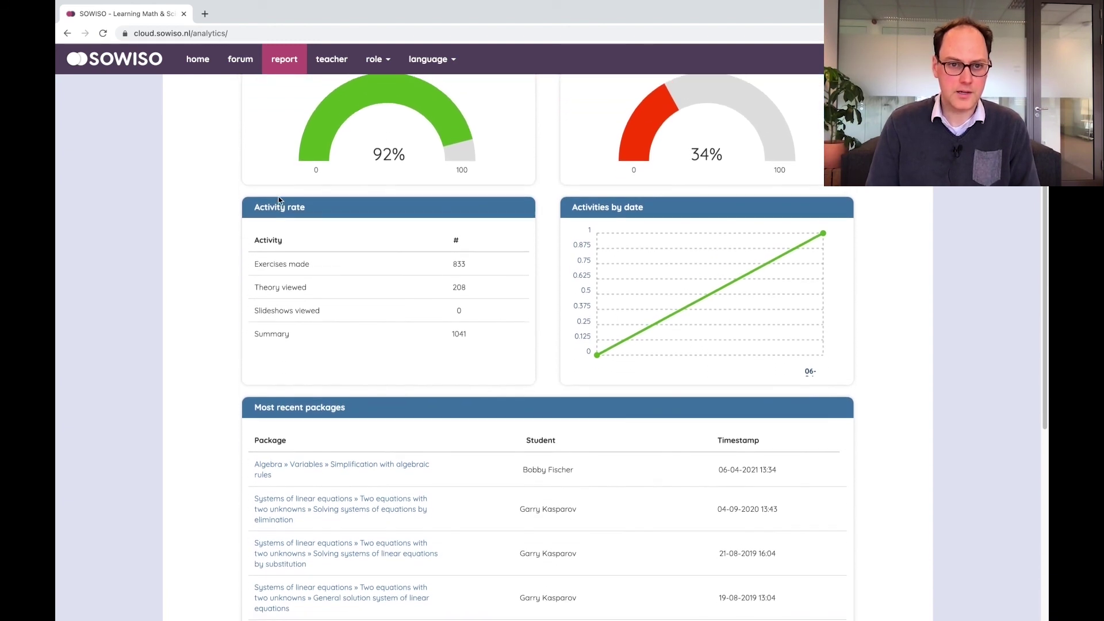
pyautogui.scroll(2, 282, 204)
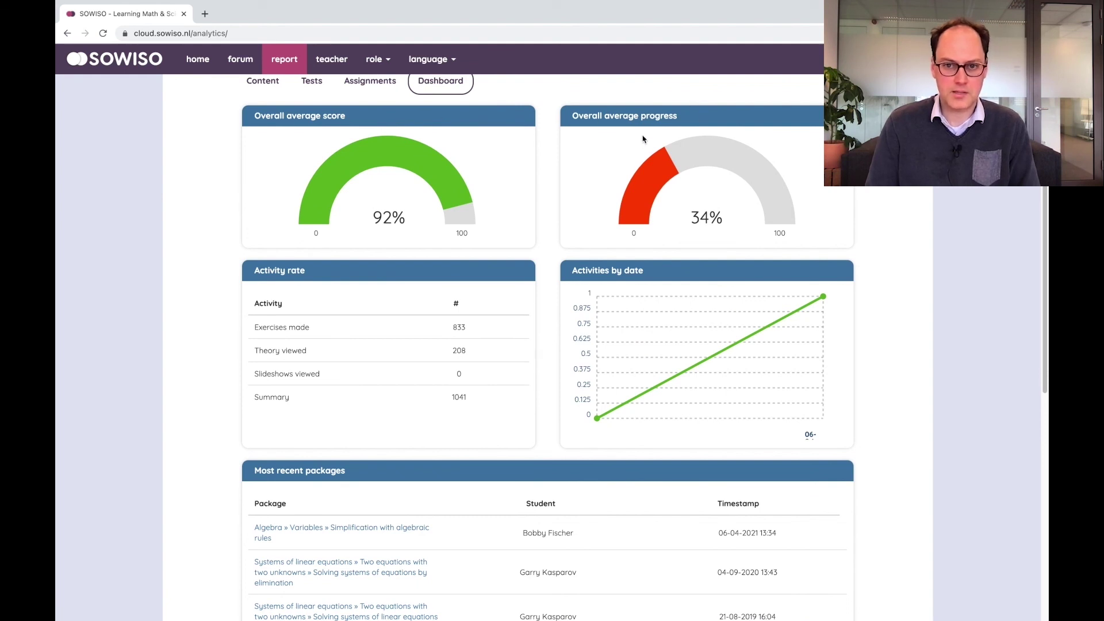
pyautogui.scroll(-3, 645, 150)
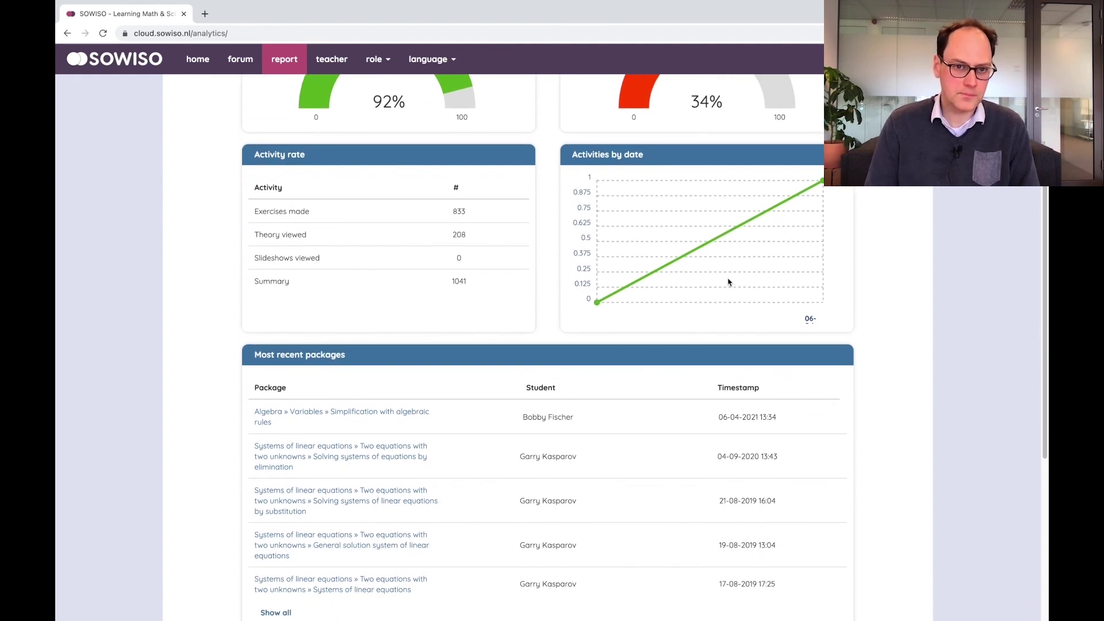
pyautogui.scroll(-1, 432, 257)
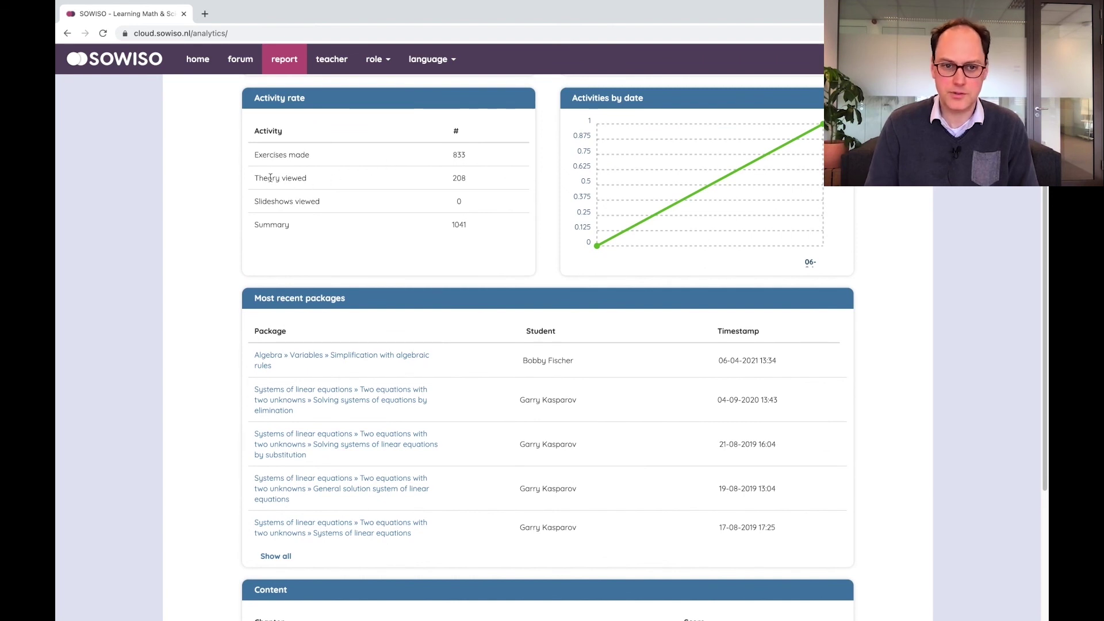
pyautogui.scroll(-3, 399, 209)
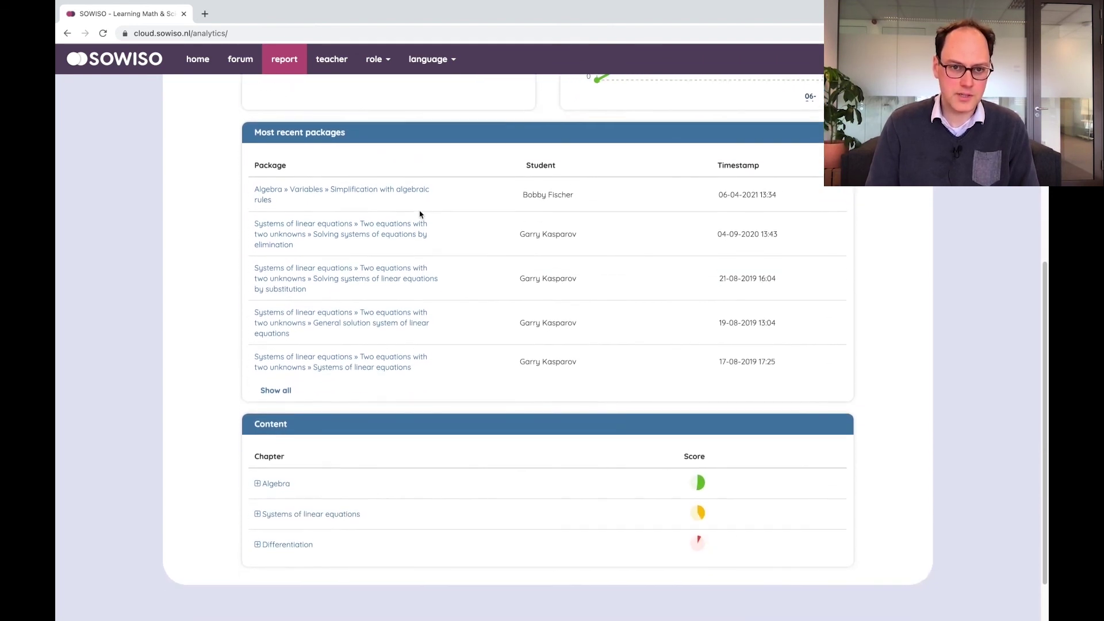
pyautogui.scroll(-1, 353, 207)
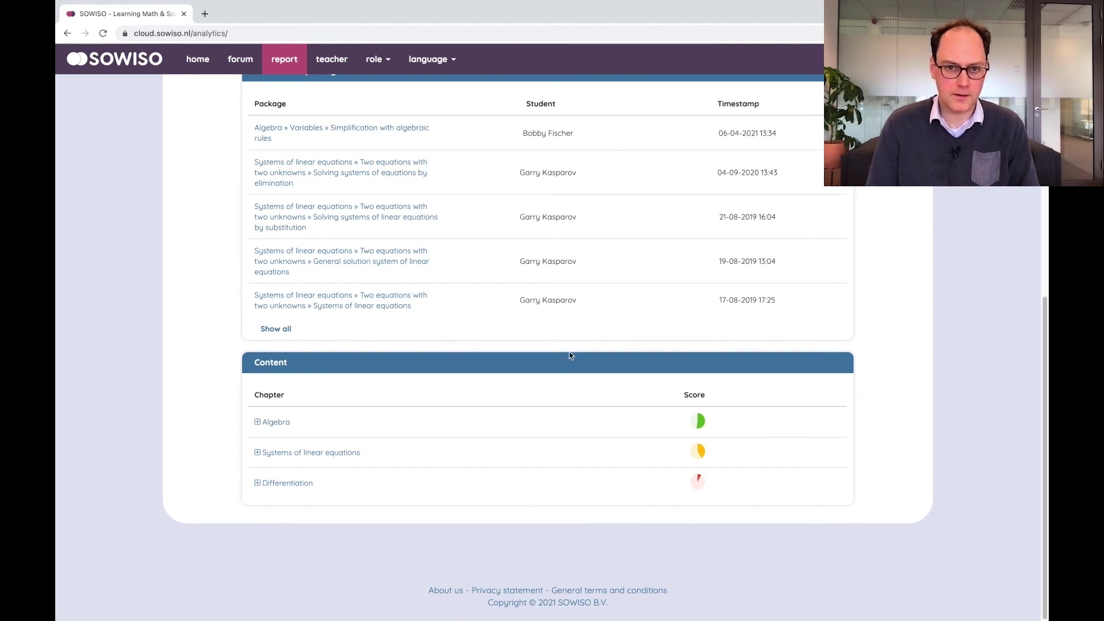
pyautogui.scroll(5, 574, 340)
pyautogui.scroll(-5, 508, 340)
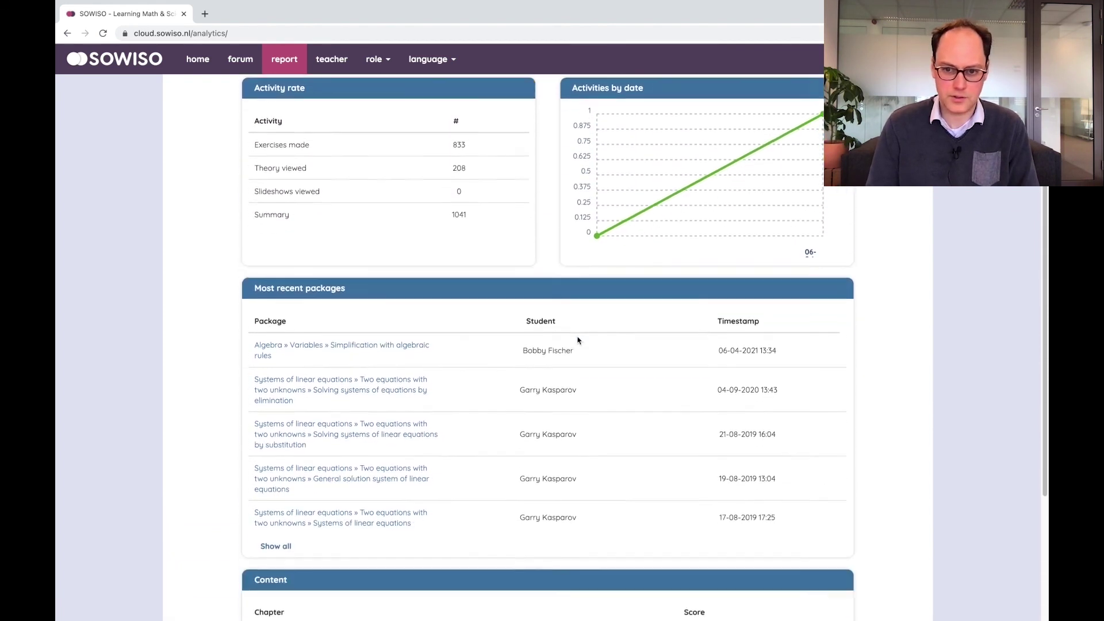